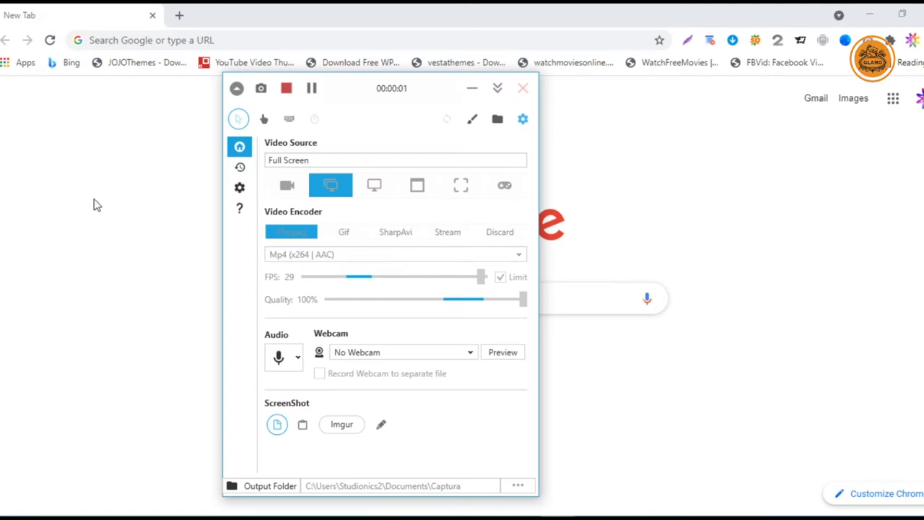
# - Search Google for 'ledmirror' and scroll down to the ledmirror.in result
pyautogui.click(304, 299)
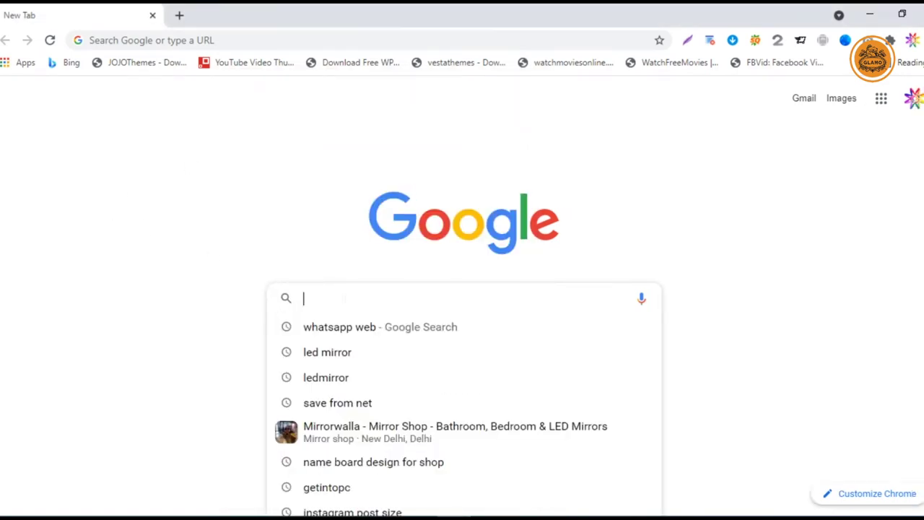
pyautogui.write('ledmirror')
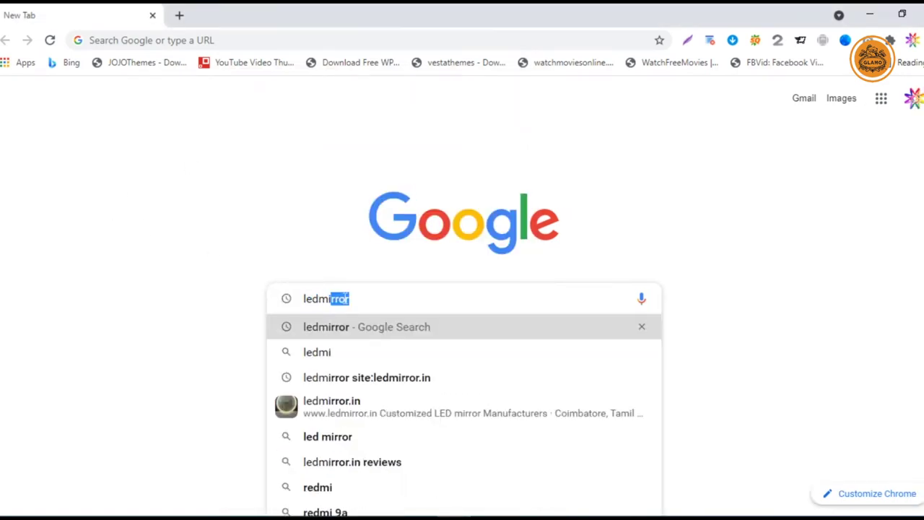
pyautogui.press('Return')
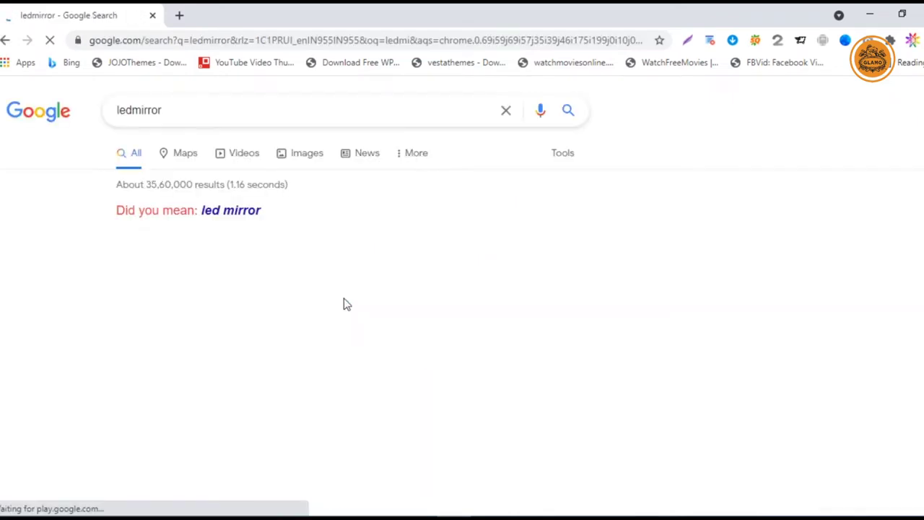
pyautogui.scroll(-3, 297, 312)
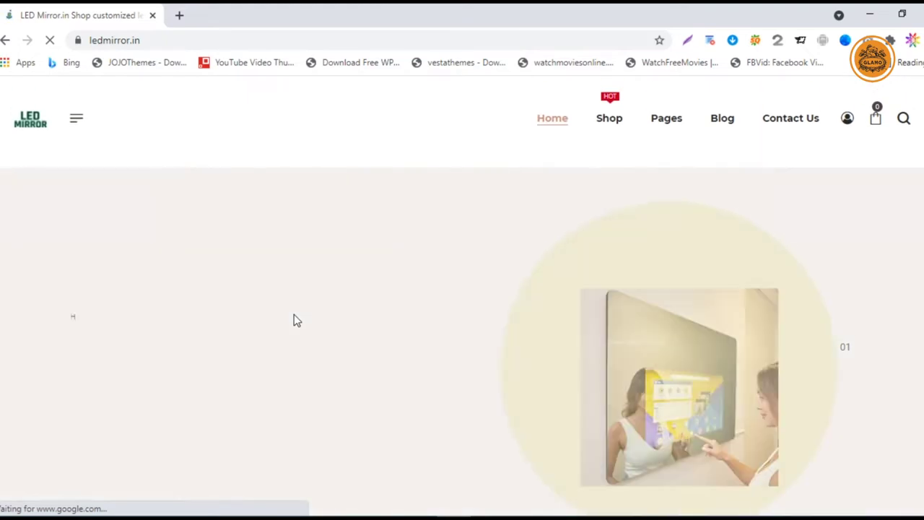
# - Scroll through the New Arrival product grid to reach the Breeze LED Touch Mirror
pyautogui.scroll(-10, 491, 306)
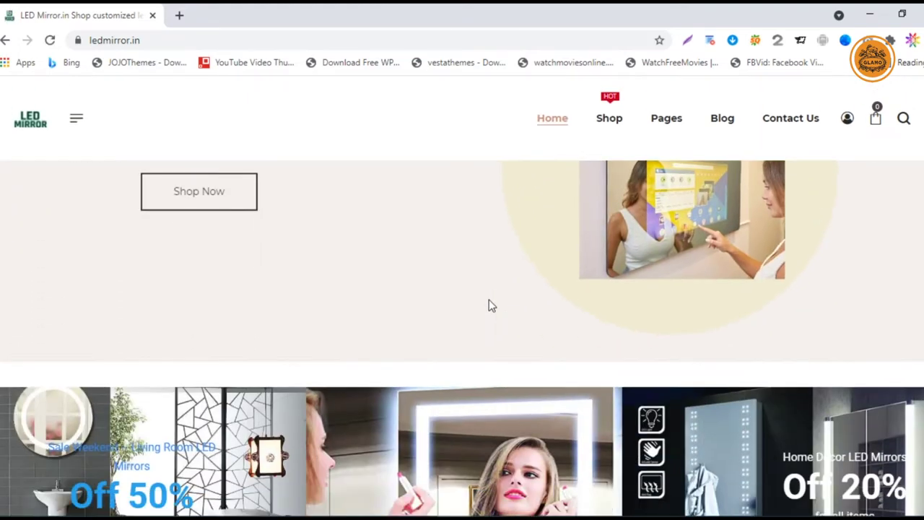
pyautogui.scroll(-4, 490, 306)
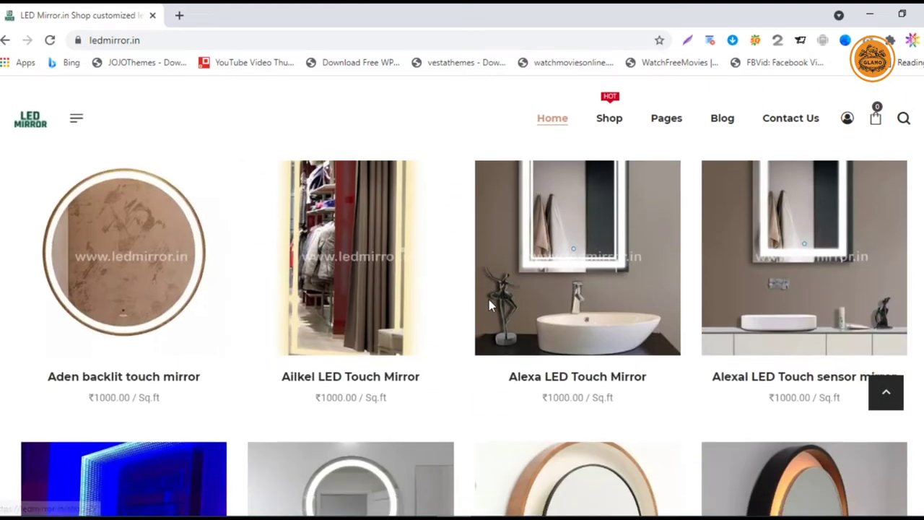
pyautogui.scroll(-3, 549, 357)
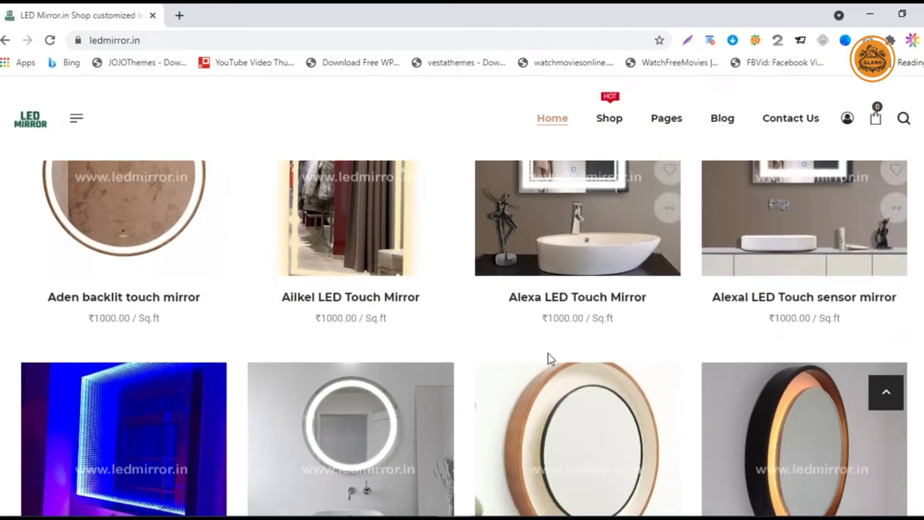
pyautogui.scroll(-3, 785, 373)
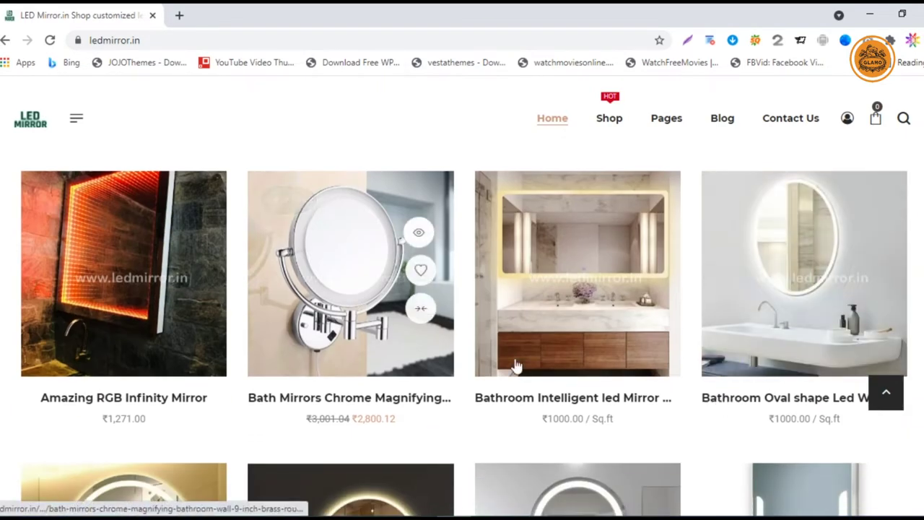
pyautogui.scroll(6, 587, 382)
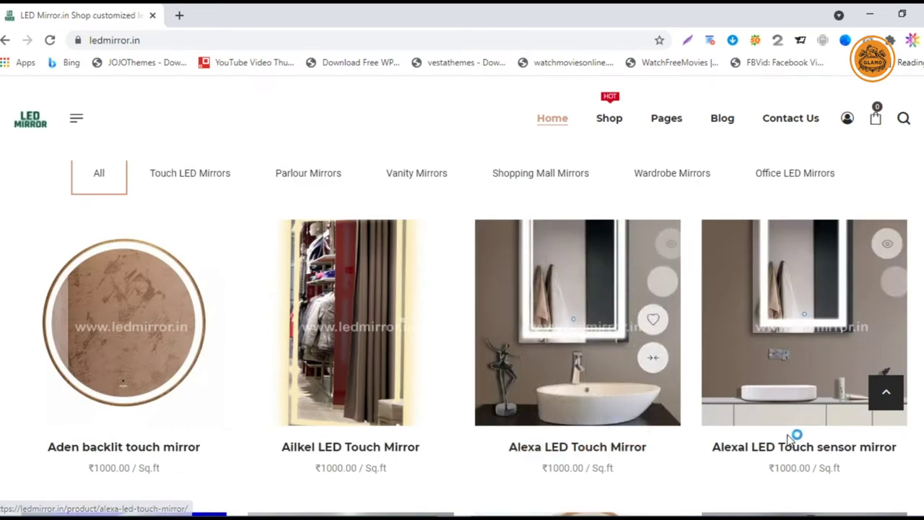
pyautogui.scroll(-6, 412, 383)
pyautogui.scroll(-3, 324, 383)
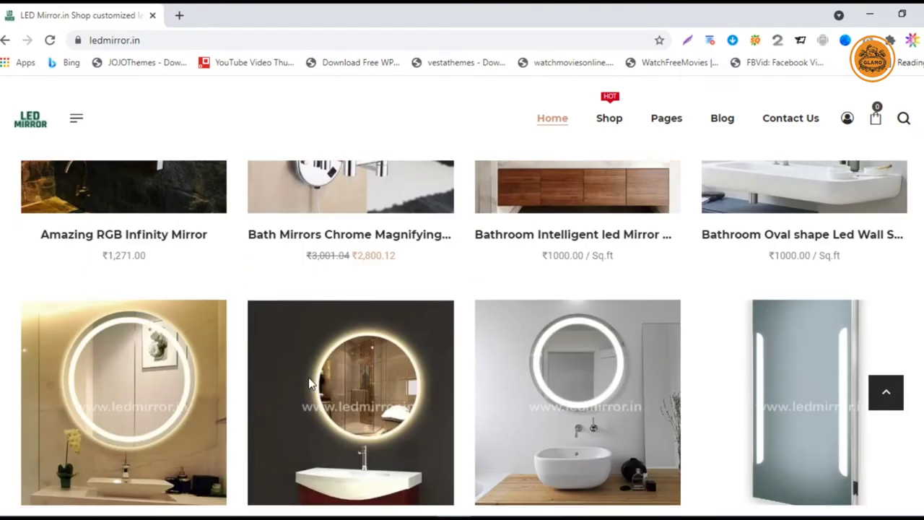
pyautogui.scroll(-3, 437, 402)
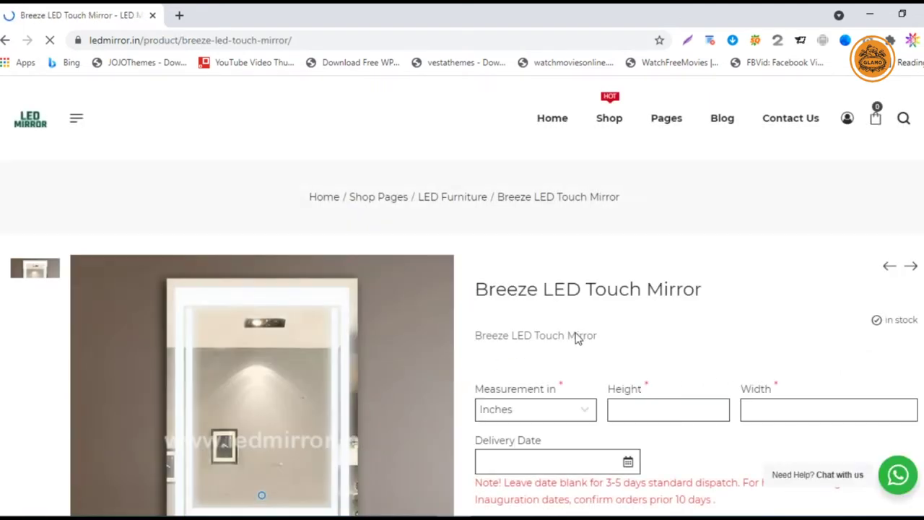
# - Keep Inches as the measurement unit and enter height 36, width 24, giving ₹6,100.00
pyautogui.scroll(-1, 578, 339)
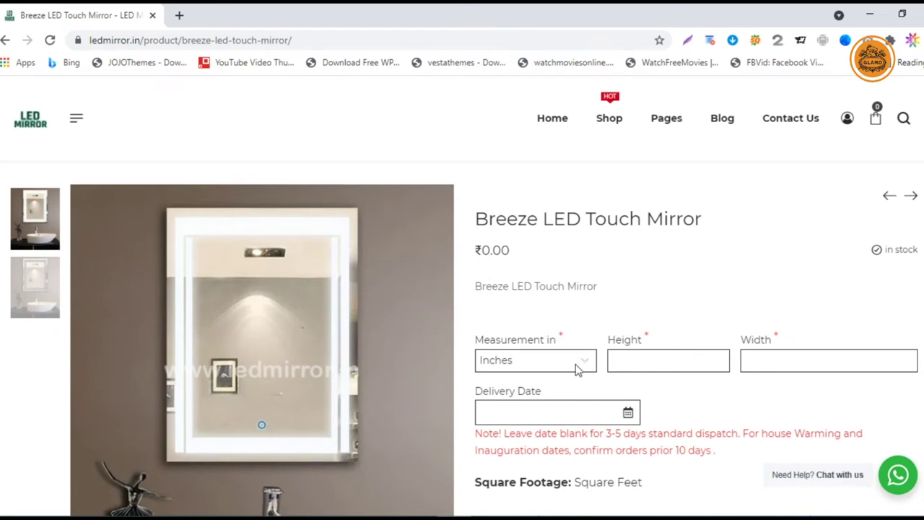
pyautogui.click(578, 370)
pyautogui.click(577, 370)
pyautogui.click(577, 363)
pyautogui.click(562, 397)
pyautogui.click(588, 362)
pyautogui.click(558, 407)
pyautogui.click(570, 370)
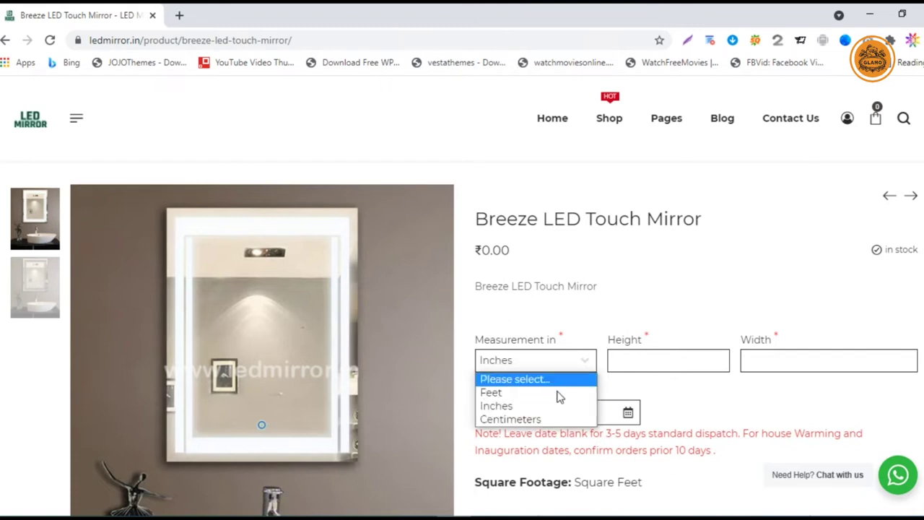
pyautogui.click(549, 419)
pyautogui.click(585, 365)
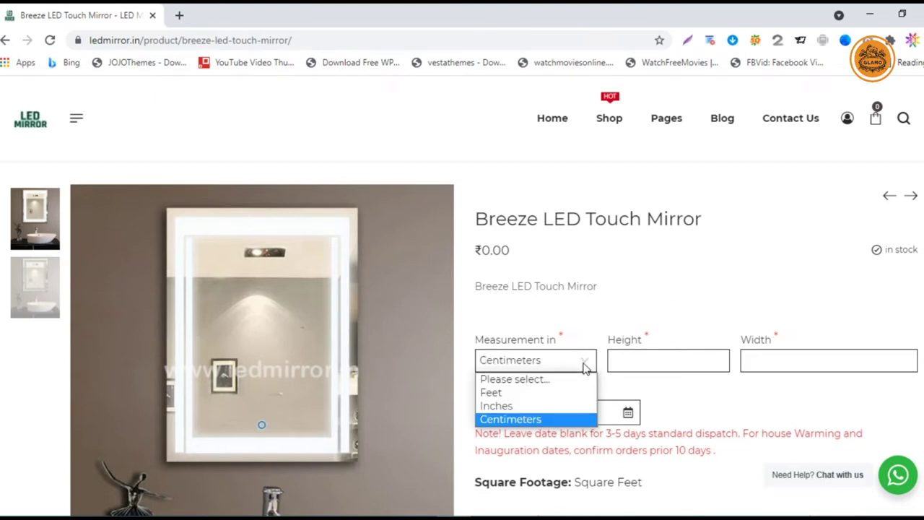
pyautogui.click(529, 407)
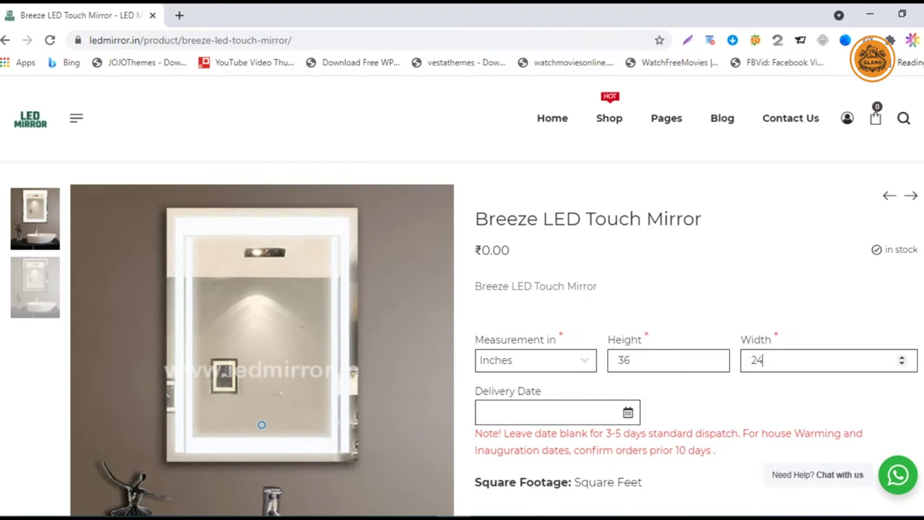
pyautogui.click(691, 463)
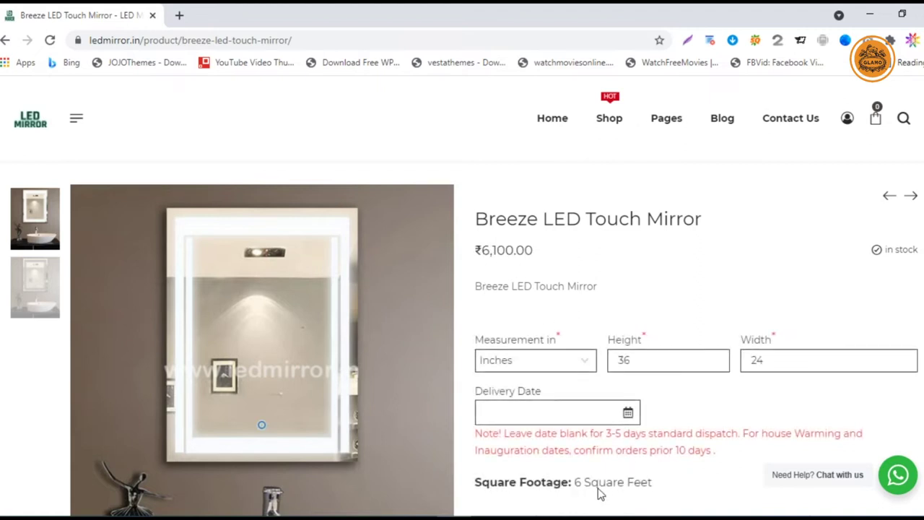
# - Try each Light Colors option, finishing on 3 color (CW, NW & WW) at ₹8,494.00
pyautogui.scroll(-3, 668, 423)
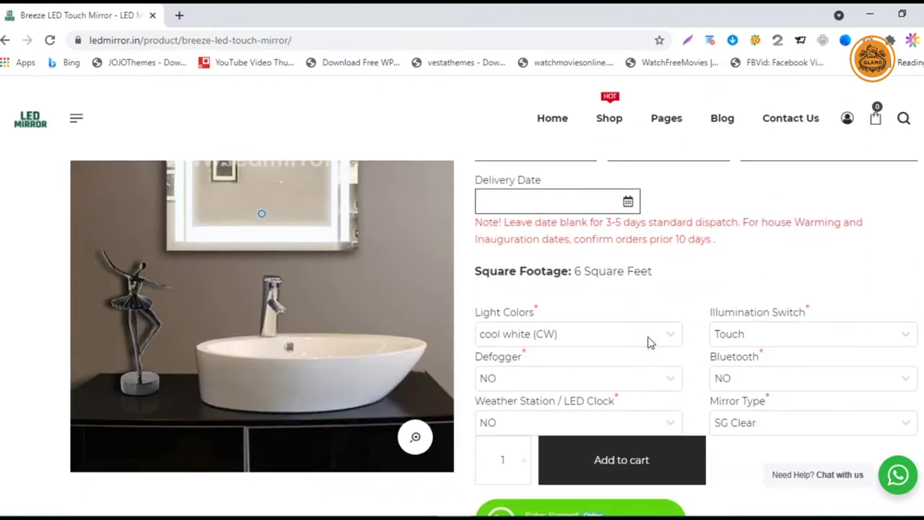
pyautogui.click(649, 337)
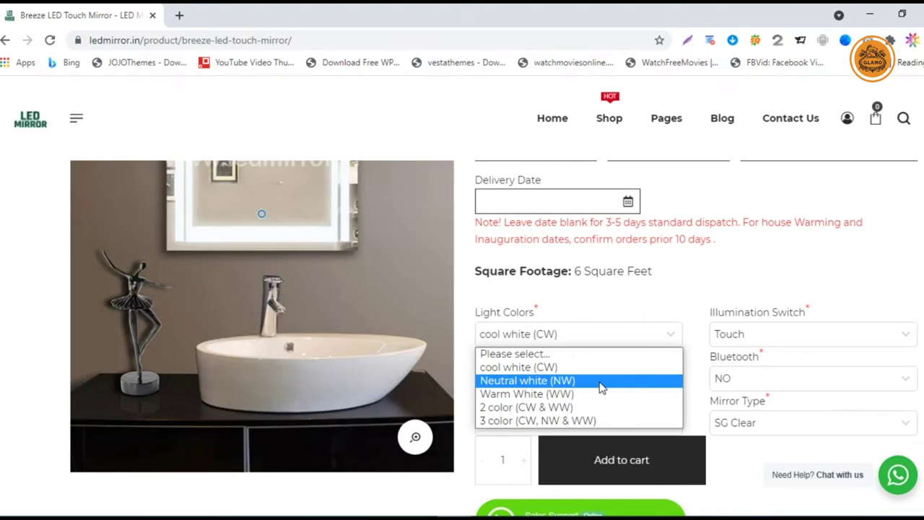
pyautogui.click(601, 388)
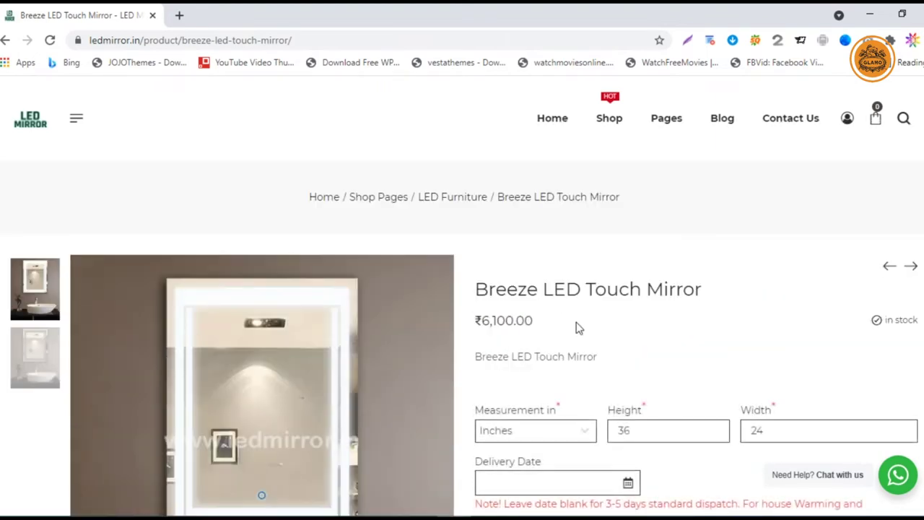
pyautogui.scroll(-3, 537, 349)
pyautogui.click(587, 413)
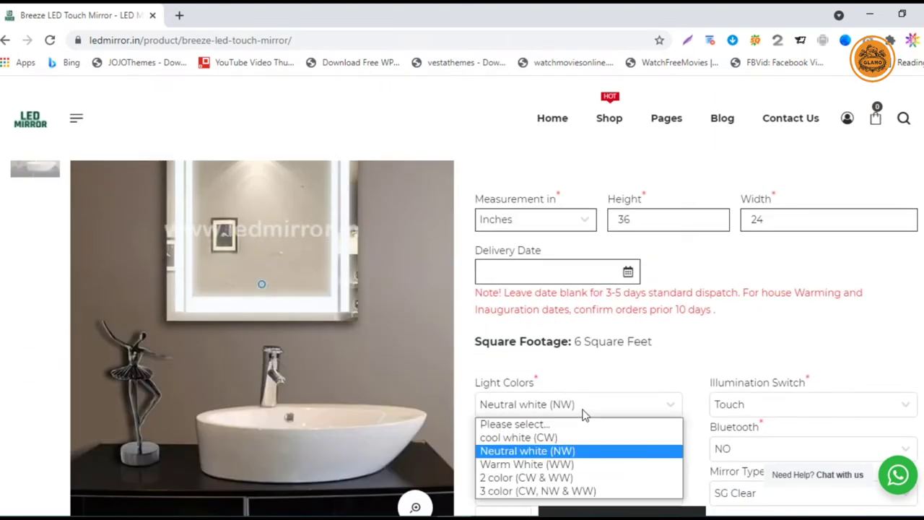
pyautogui.click(554, 463)
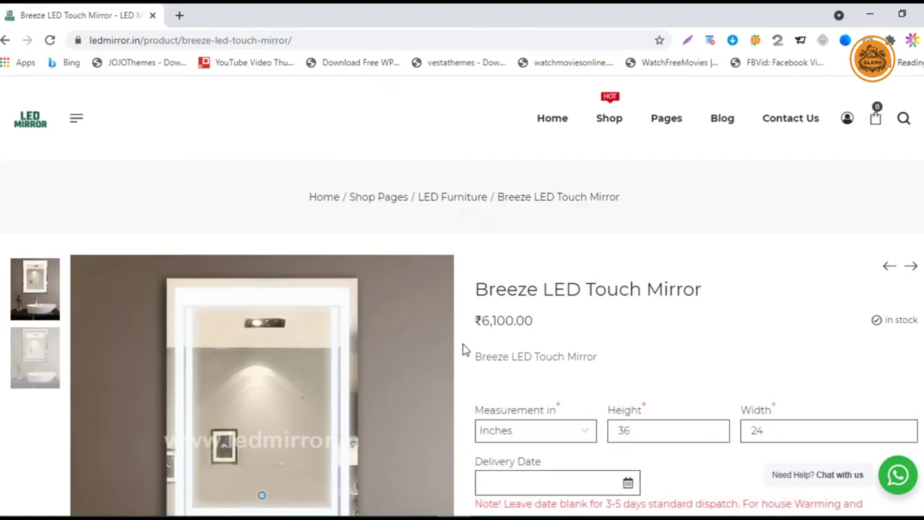
pyautogui.scroll(-1, 581, 367)
pyautogui.click(621, 475)
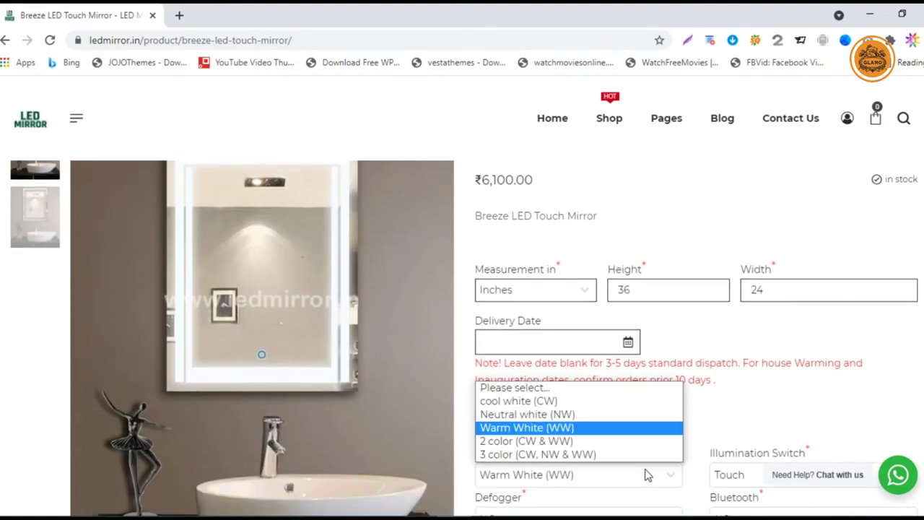
pyautogui.click(587, 441)
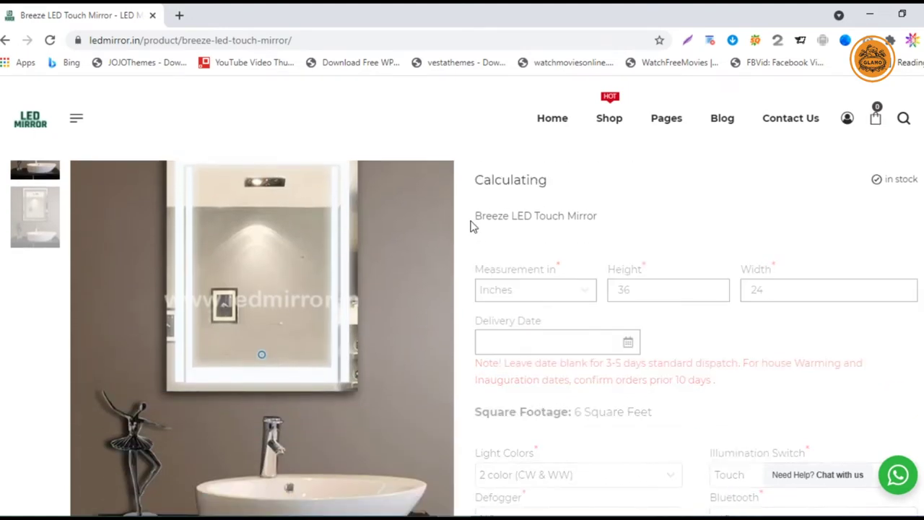
pyautogui.click(615, 482)
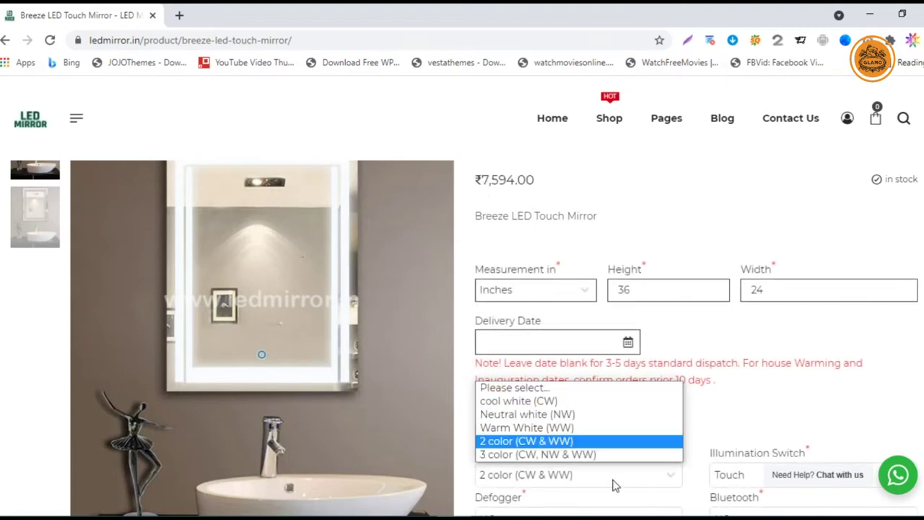
pyautogui.click(582, 452)
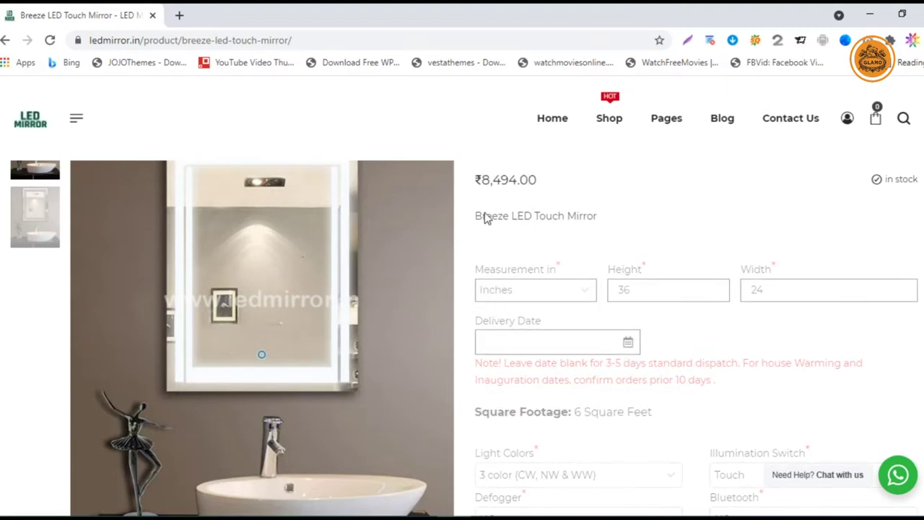
# - Set Illumination Switch to Dimmer Touch, and Defogger and Bluetooth to YES
pyautogui.scroll(-1, 794, 417)
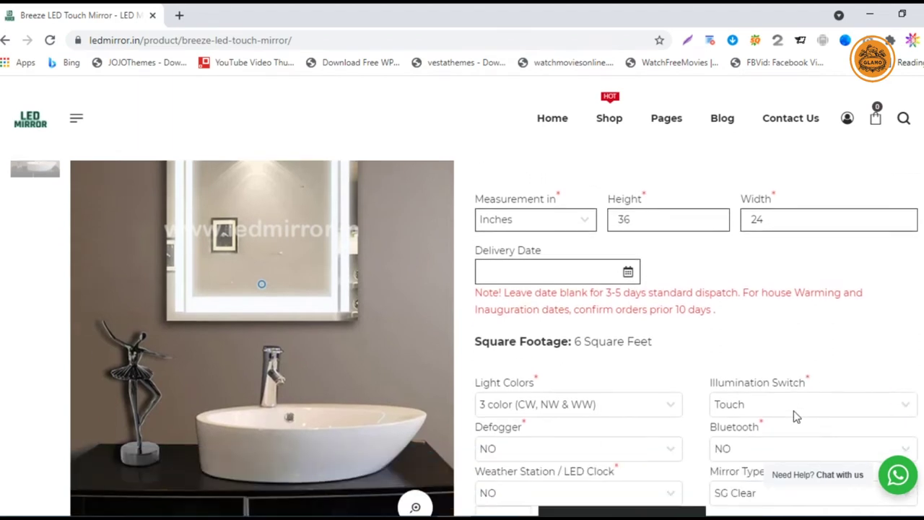
pyautogui.click(799, 413)
pyautogui.click(769, 449)
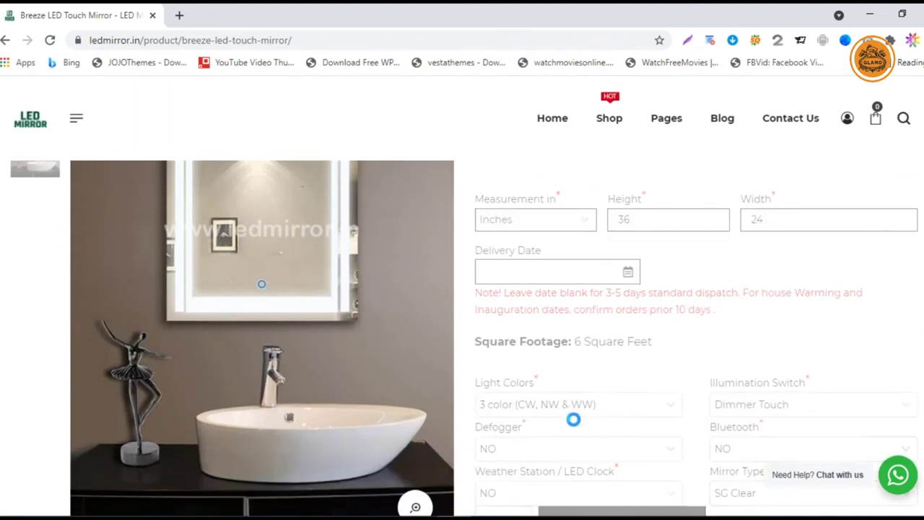
pyautogui.scroll(-3, 552, 300)
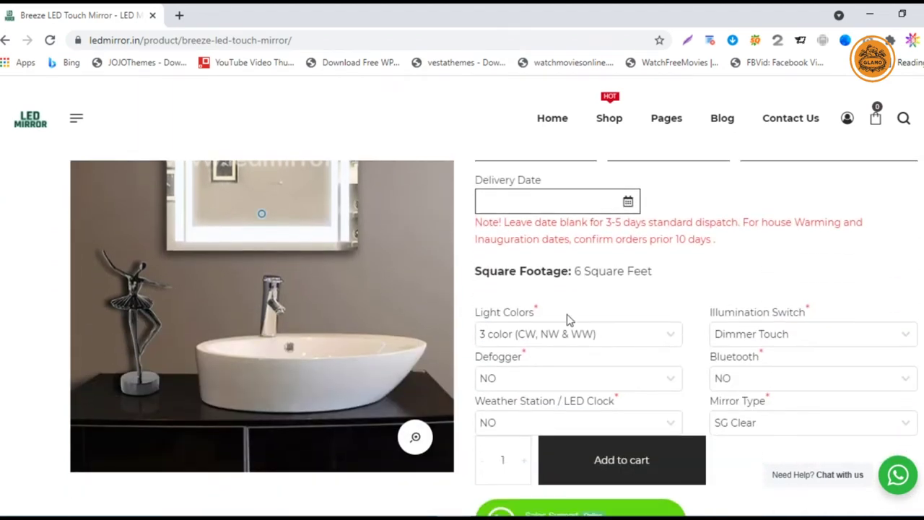
pyautogui.click(567, 380)
pyautogui.click(571, 425)
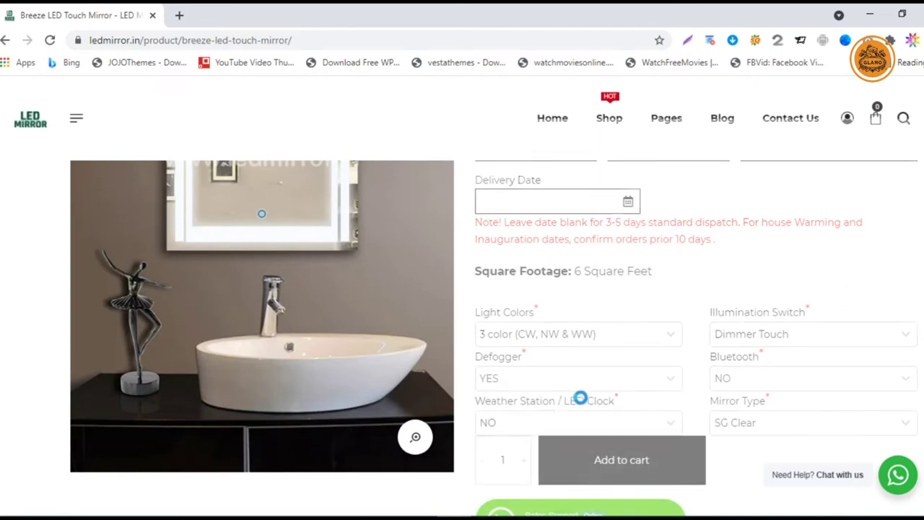
pyautogui.scroll(-4, 507, 339)
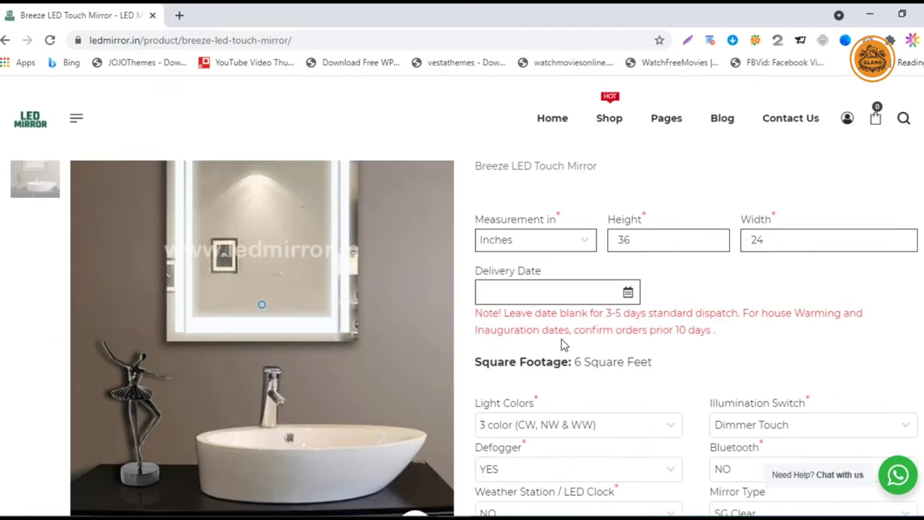
pyautogui.click(785, 387)
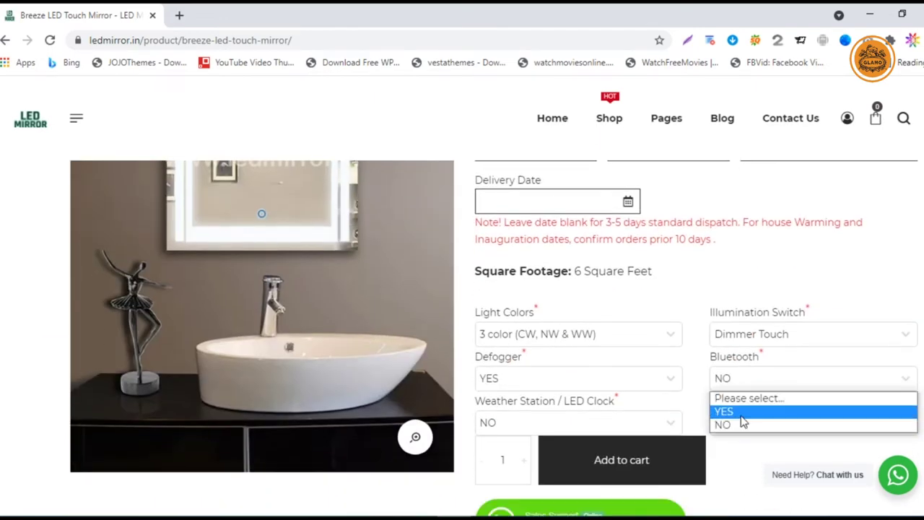
pyautogui.click(786, 410)
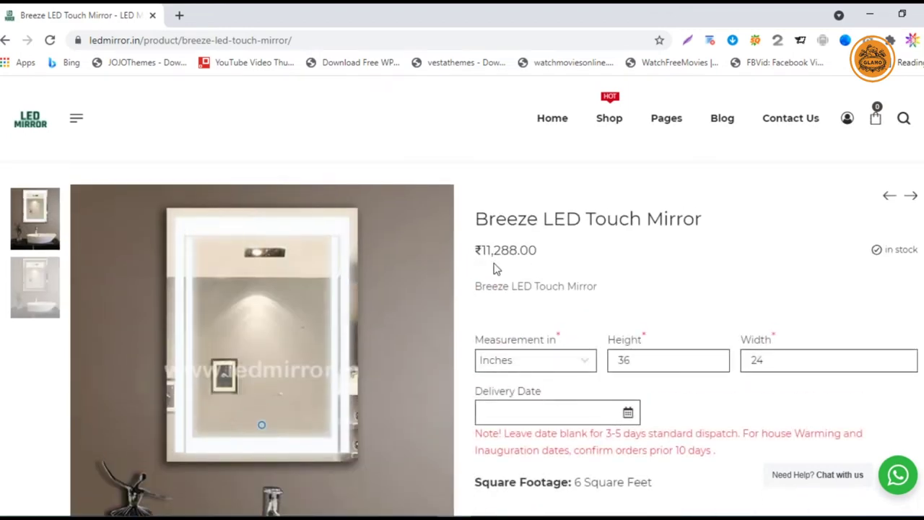
# - Choose 6 touch Display + Bluetooth + FM as the clock and SG EXTRA CLEAR mirror type
pyautogui.scroll(-3, 556, 300)
pyautogui.click(565, 423)
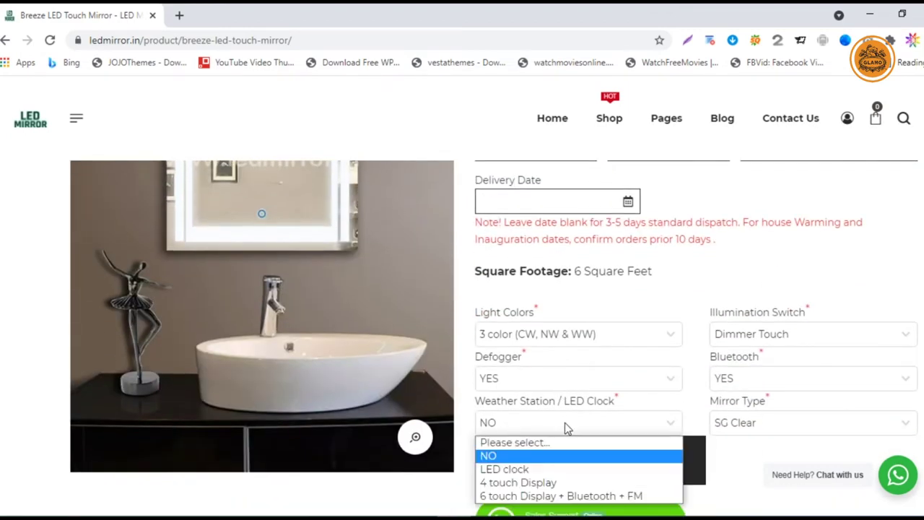
pyautogui.click(554, 470)
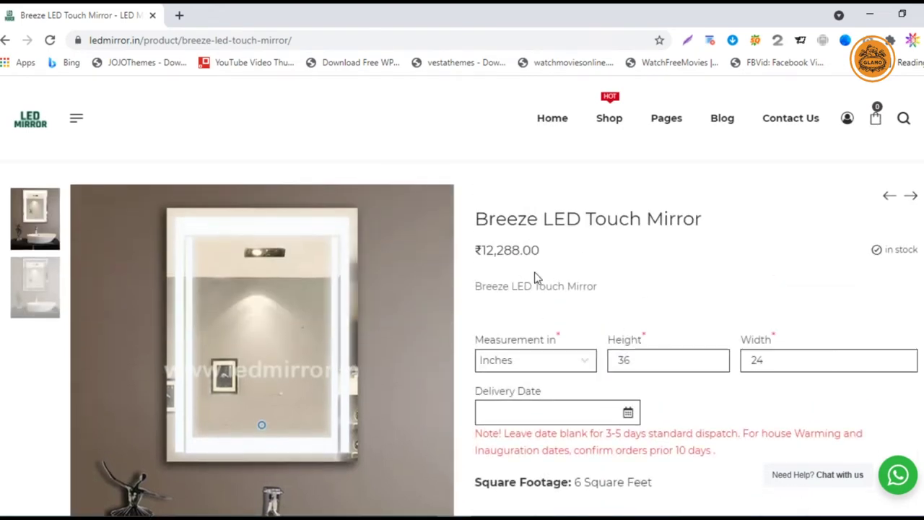
pyautogui.scroll(-3, 578, 324)
pyautogui.click(566, 423)
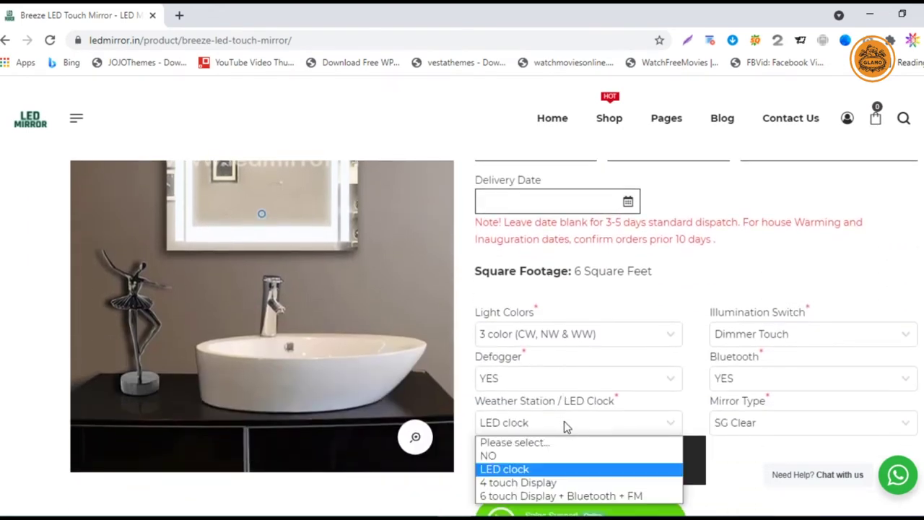
pyautogui.click(545, 497)
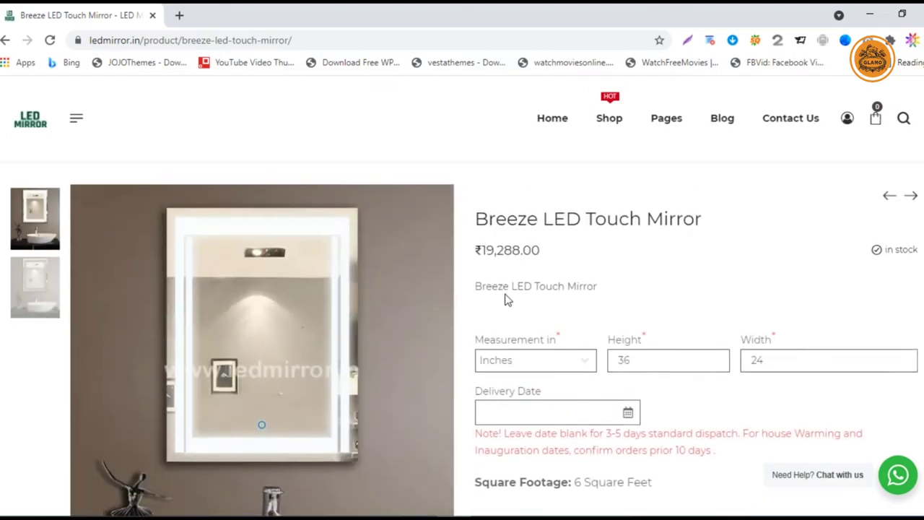
pyautogui.scroll(-4, 574, 337)
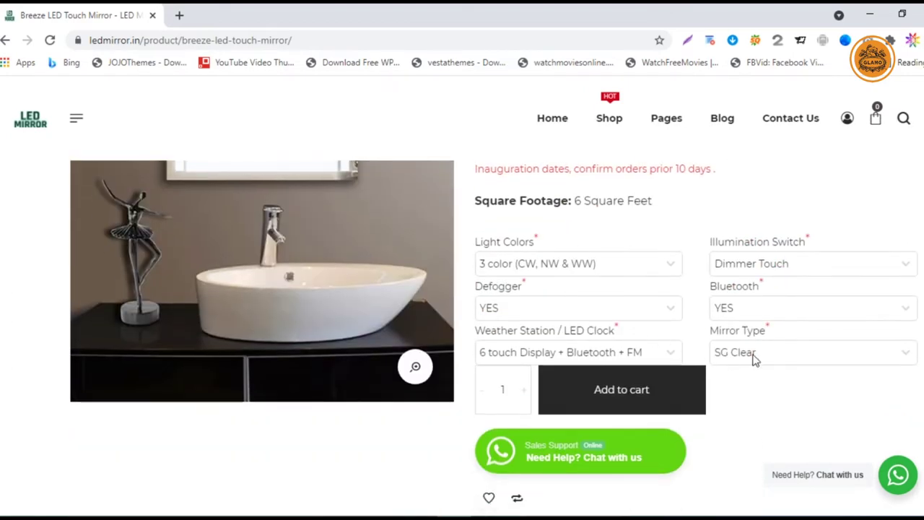
pyautogui.click(753, 359)
pyautogui.click(756, 399)
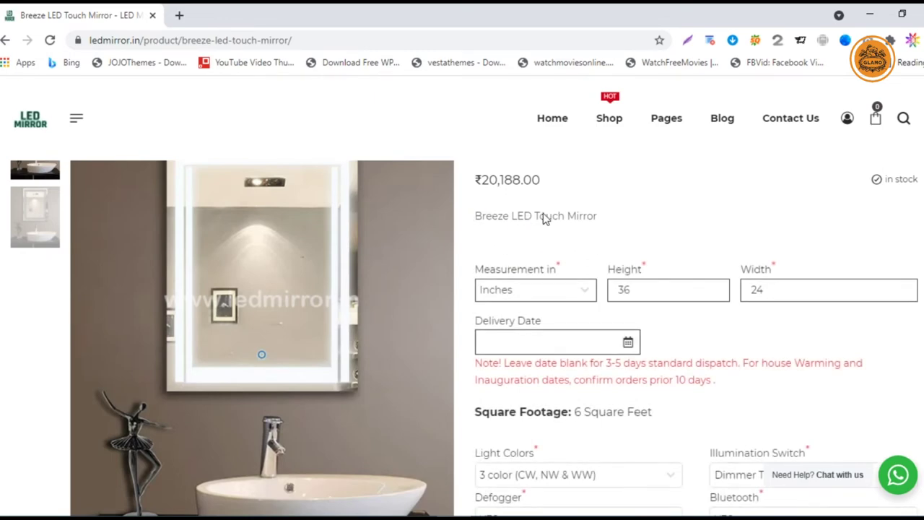
pyautogui.scroll(-2, 541, 220)
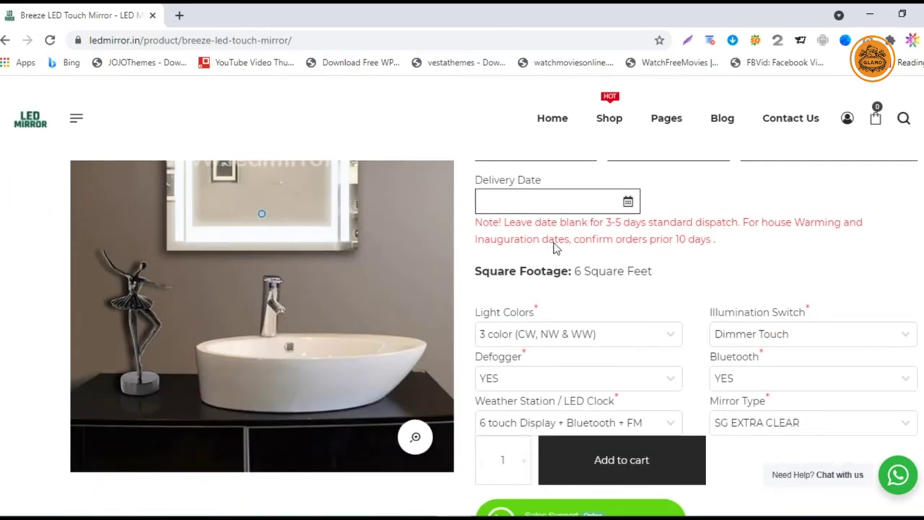
pyautogui.scroll(1, 570, 274)
# - Pick 30 June 2021 in the Delivery Date calendar so it reads 2021-06-30
pyautogui.click(570, 274)
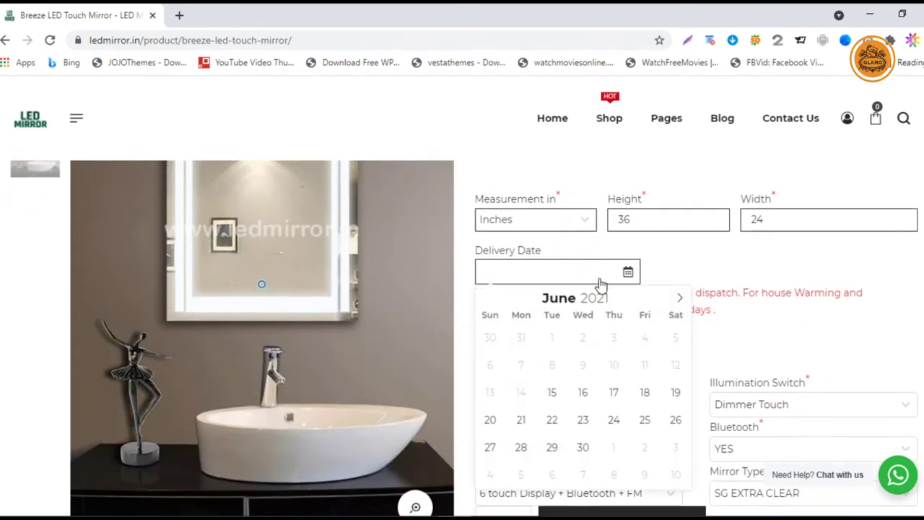
pyautogui.click(583, 452)
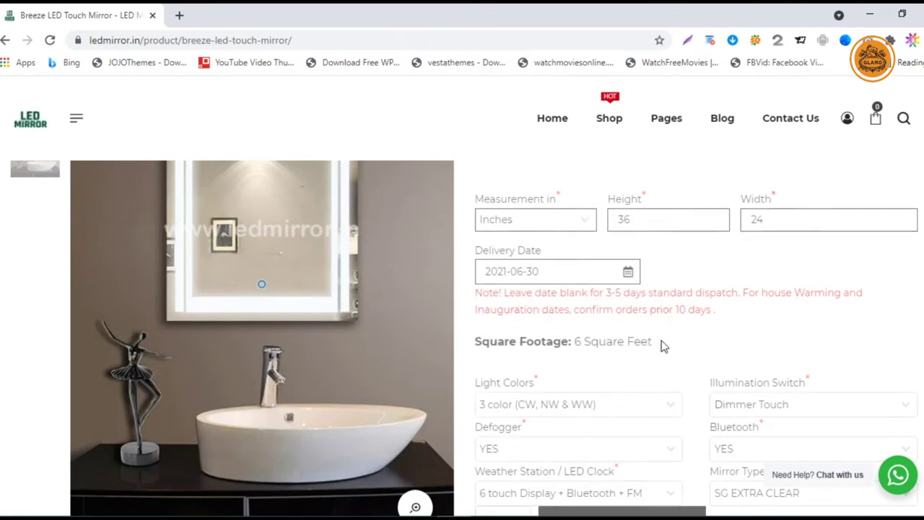
pyautogui.scroll(2, 658, 343)
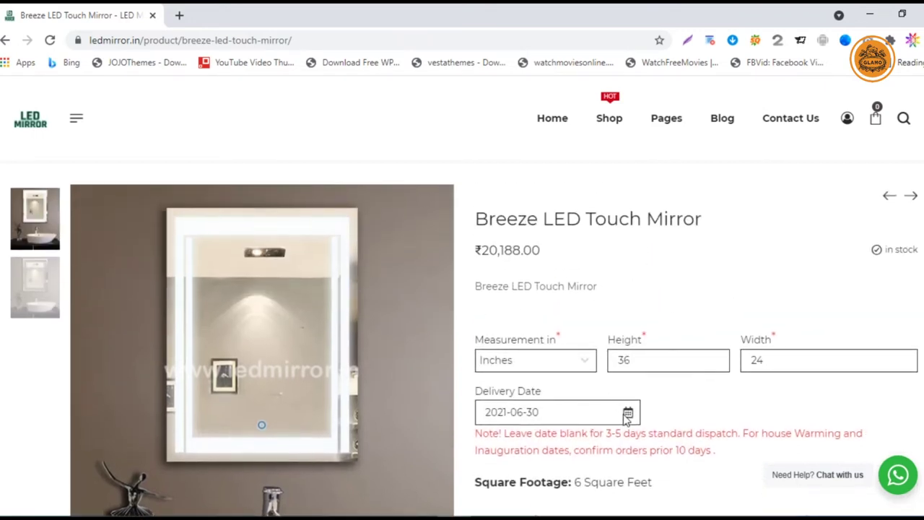
pyautogui.click(582, 422)
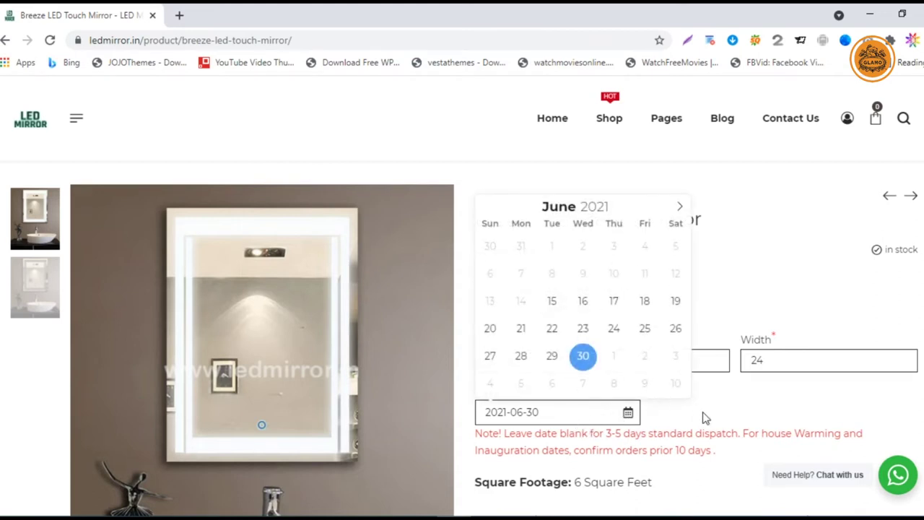
pyautogui.click(703, 415)
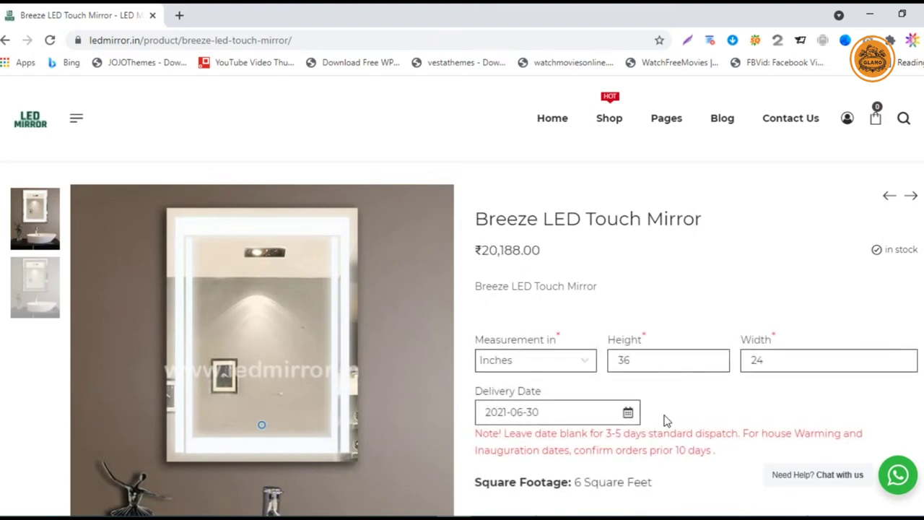
pyautogui.scroll(-4, 666, 419)
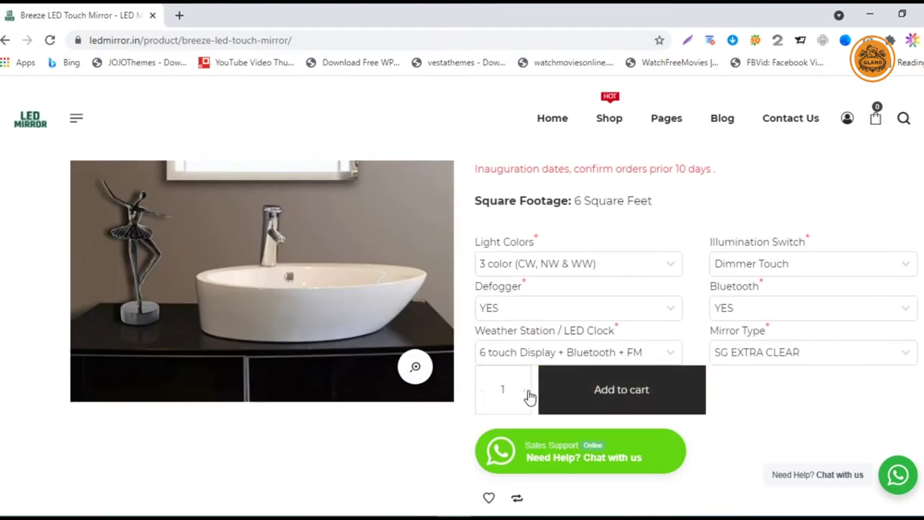
# - Add the mirror to the cart and update it to 2 mirrors, subtotal ₹40,376.00
pyautogui.click(525, 391)
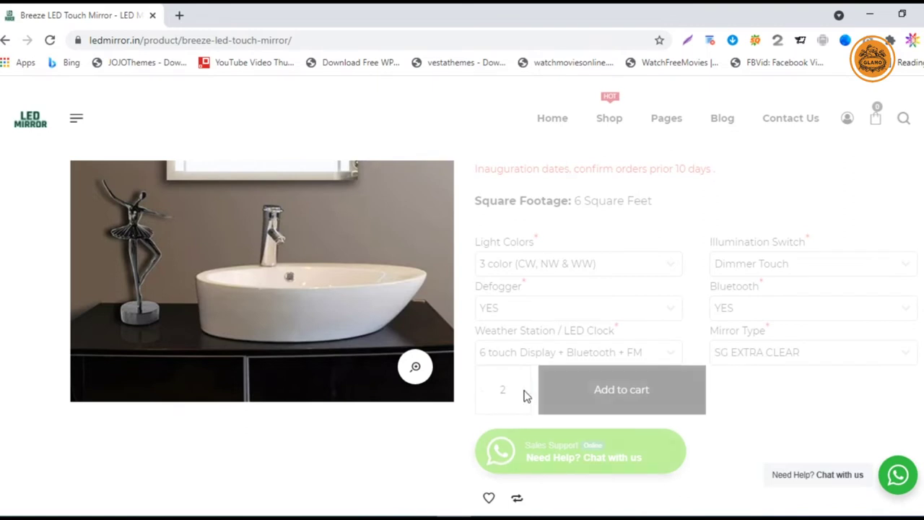
pyautogui.click(485, 394)
pyautogui.click(602, 406)
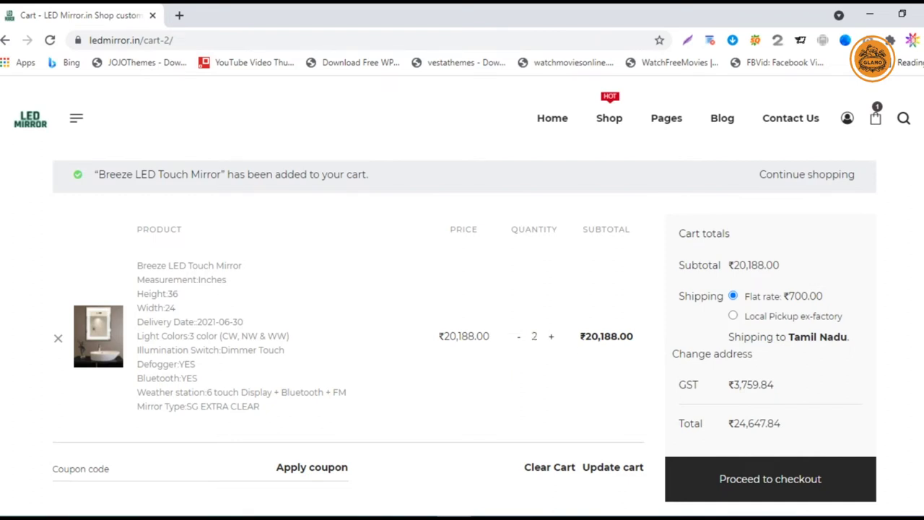
pyautogui.click(603, 468)
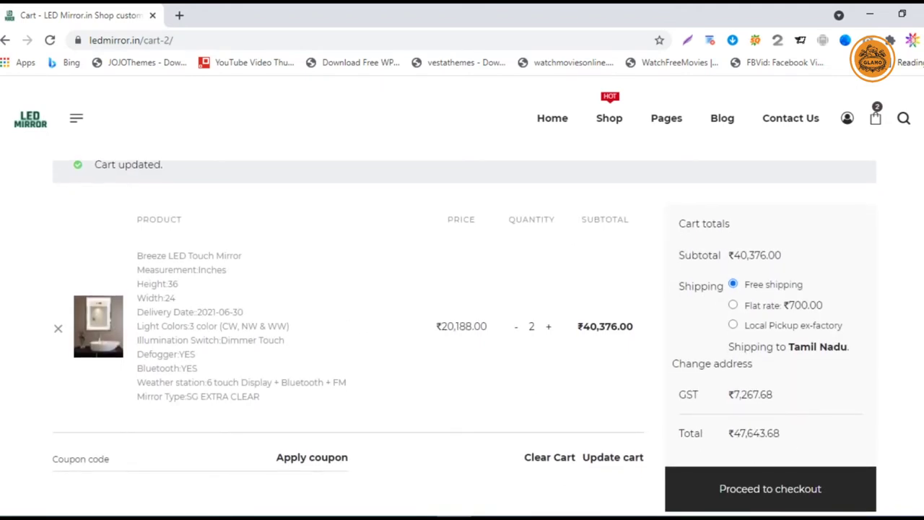
# - Update the cart back to 1 mirror (₹24,647.84), skip the coupon and go to checkout
pyautogui.click(613, 458)
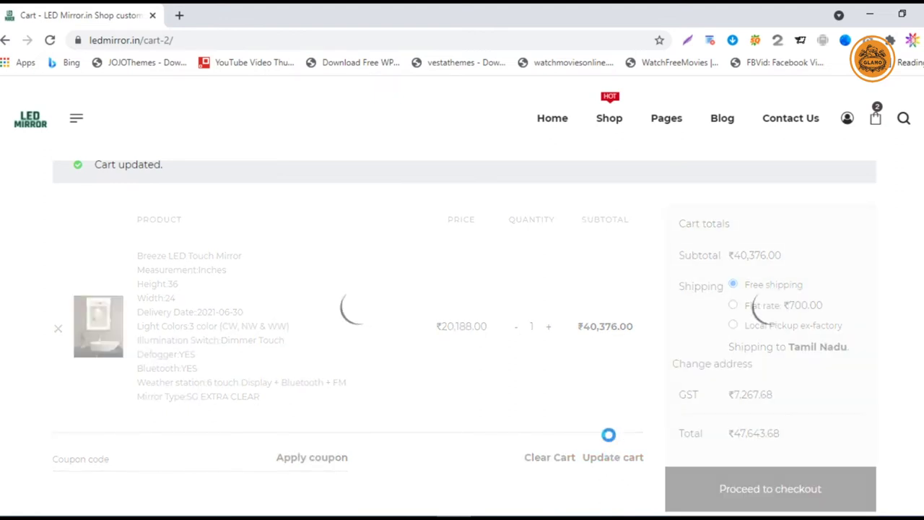
pyautogui.click(80, 459)
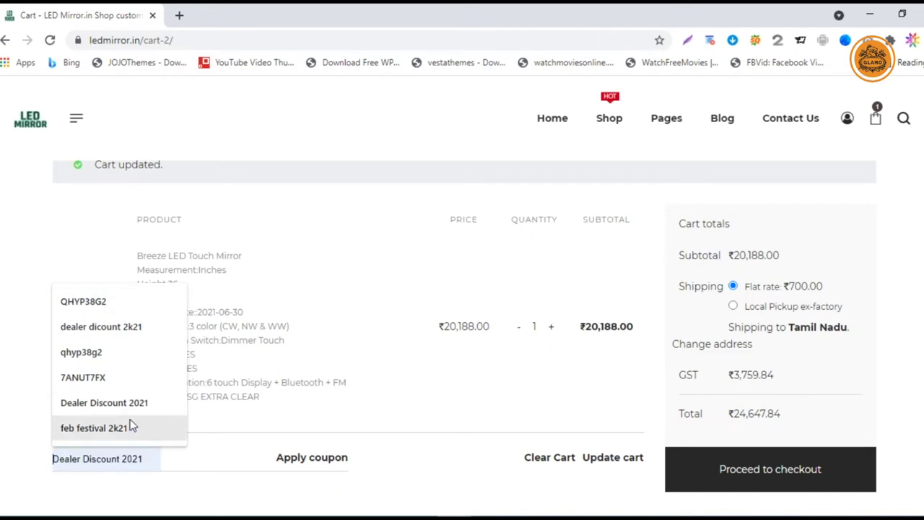
pyautogui.click(21, 351)
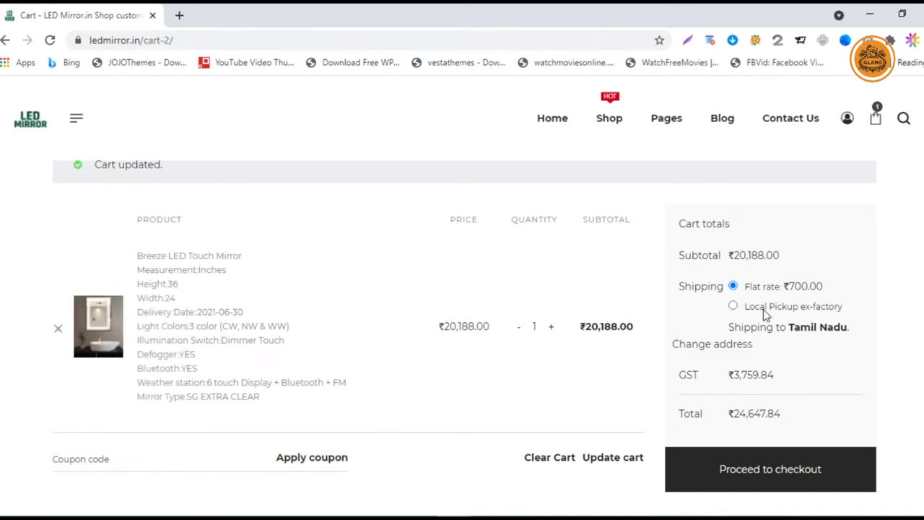
pyautogui.scroll(-1, 818, 412)
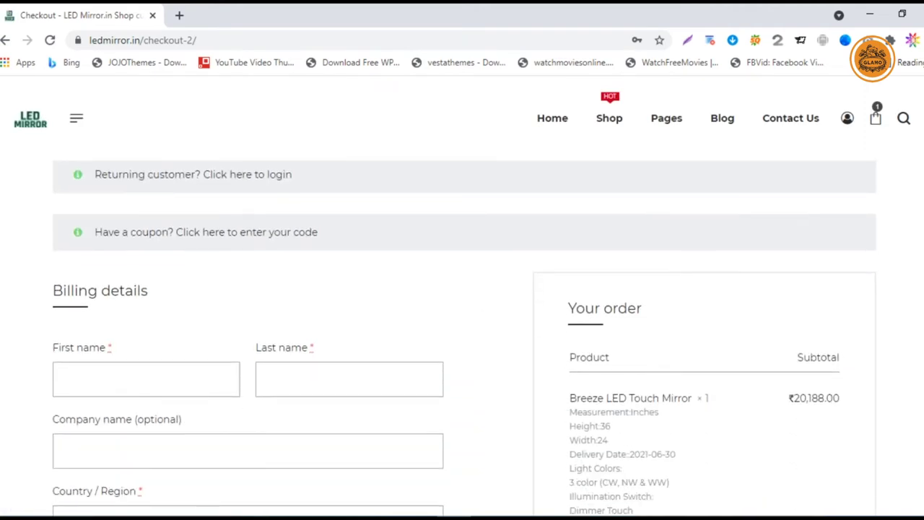
# - Fill the billing details from a saved autofill address
pyautogui.click(146, 379)
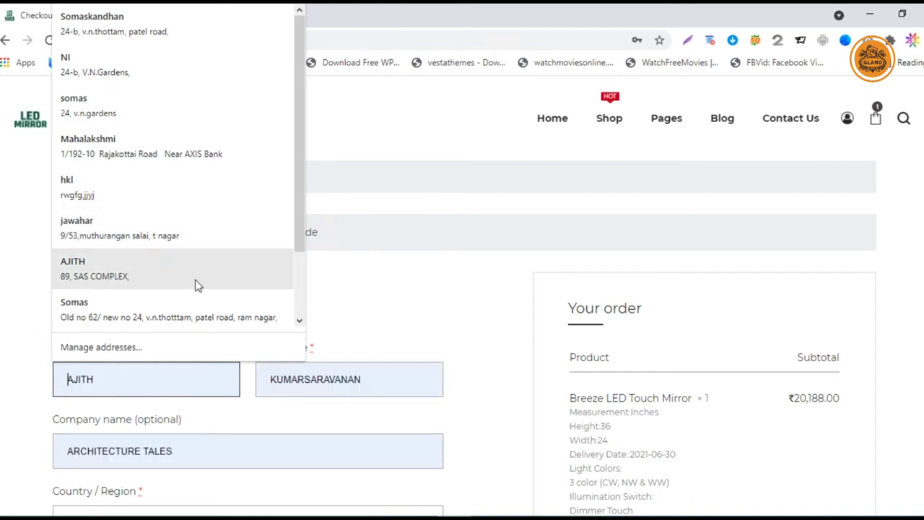
pyautogui.click(186, 144)
pyautogui.scroll(-5, 239, 288)
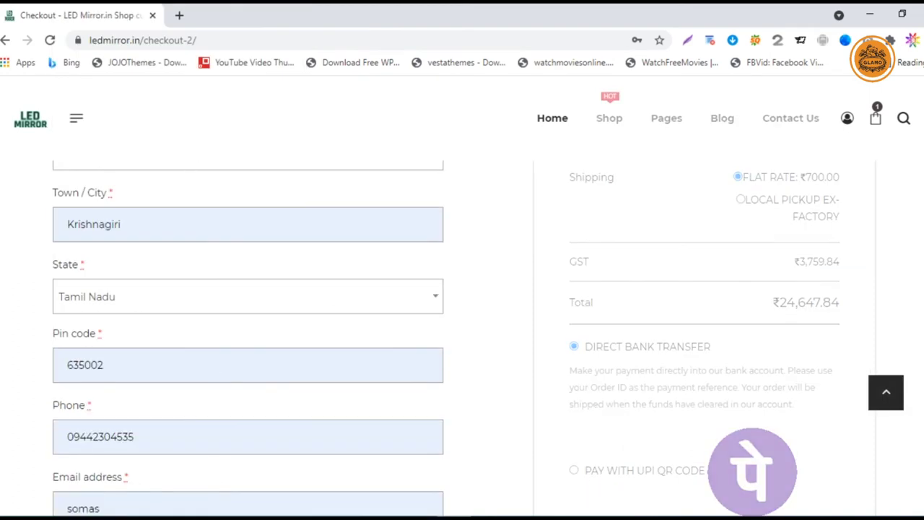
pyautogui.scroll(-3, 288, 379)
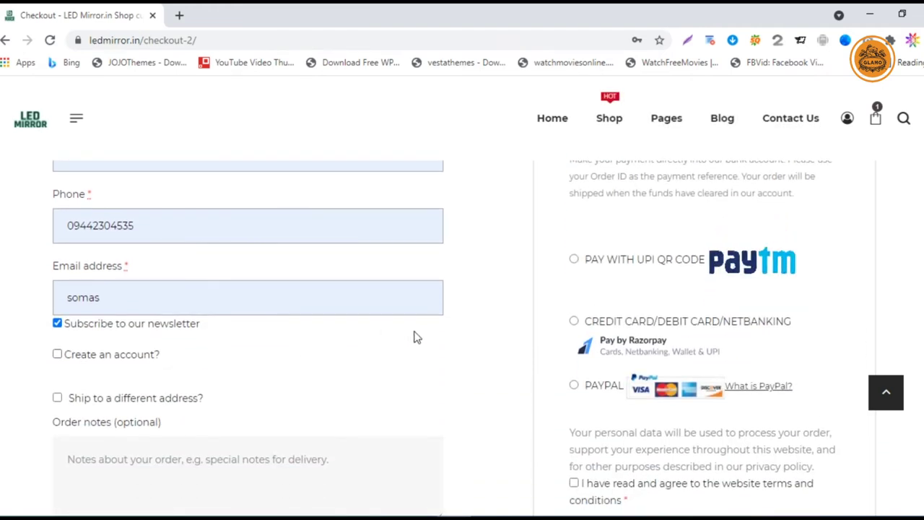
pyautogui.scroll(1, 153, 321)
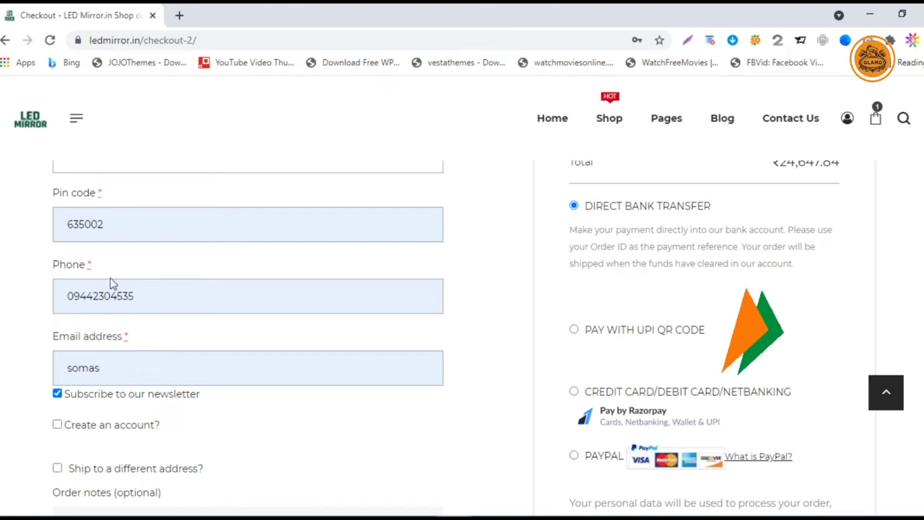
pyautogui.scroll(6, 190, 345)
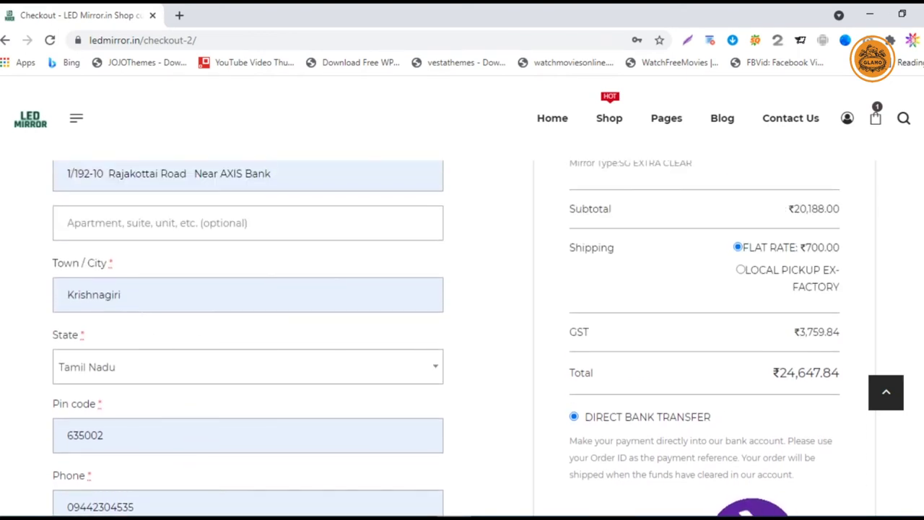
pyautogui.scroll(-7, 73, 325)
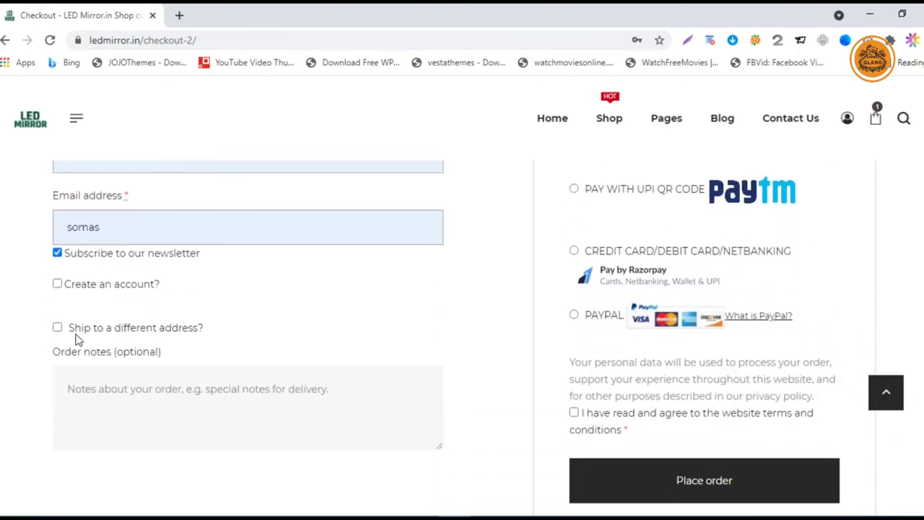
# - Tick 'Create an account?' and enter the account password
pyautogui.click(59, 287)
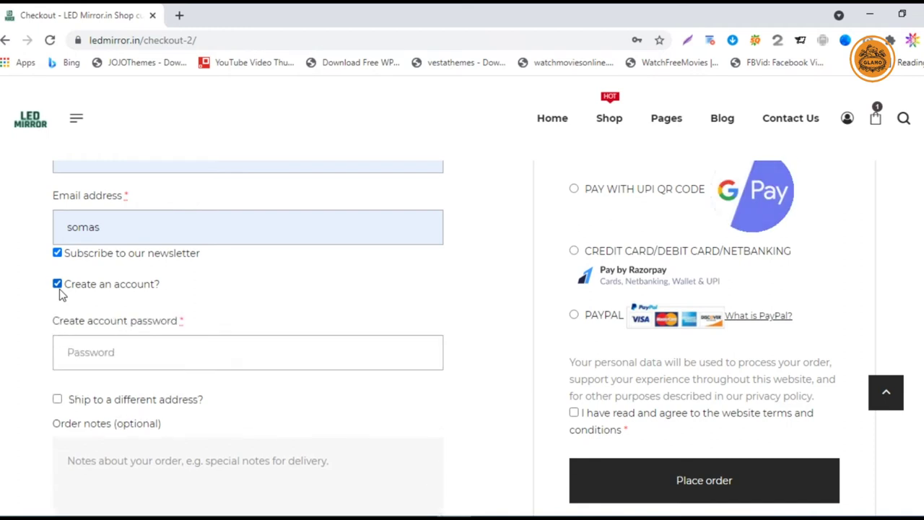
pyautogui.click(145, 352)
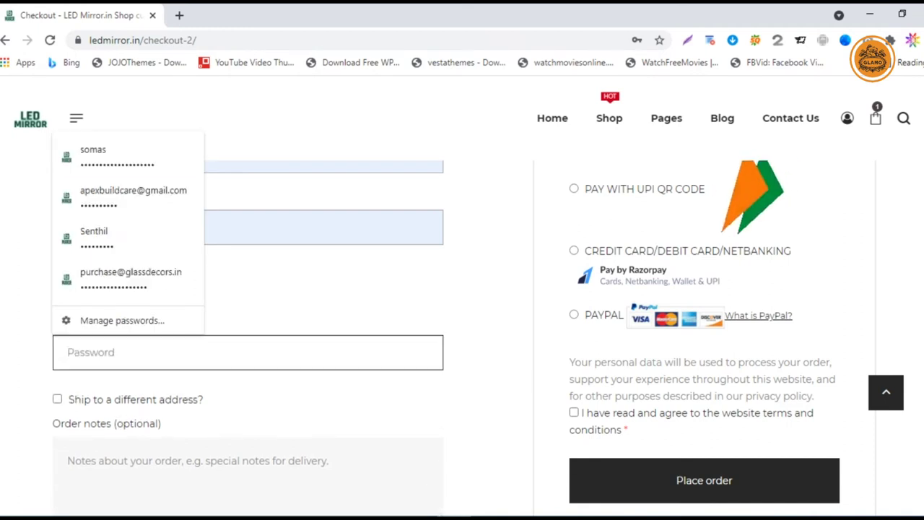
pyautogui.write('12')
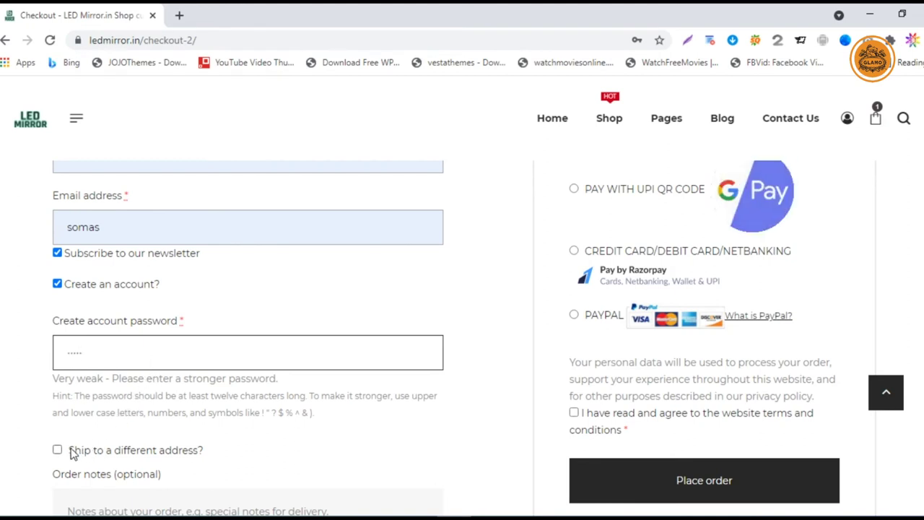
# - Ship to a saved Coimbatore 641009 address and leave the order notes blank
pyautogui.scroll(-1, 195, 411)
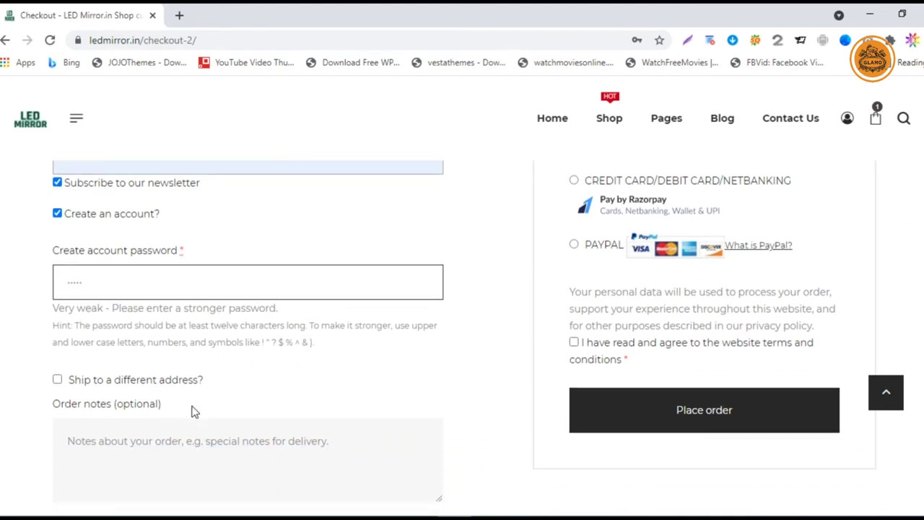
pyautogui.click(57, 380)
pyautogui.scroll(-3, 168, 380)
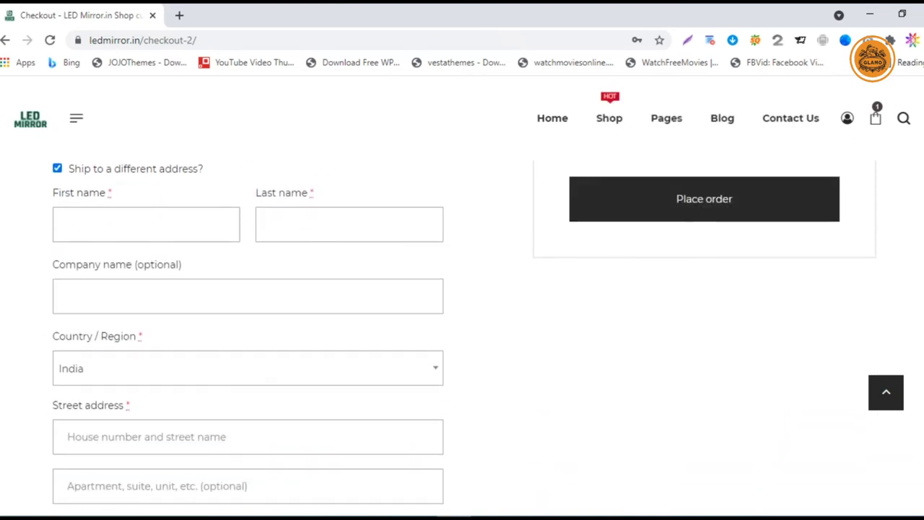
pyautogui.click(137, 233)
pyautogui.click(121, 278)
pyautogui.scroll(-5, 115, 283)
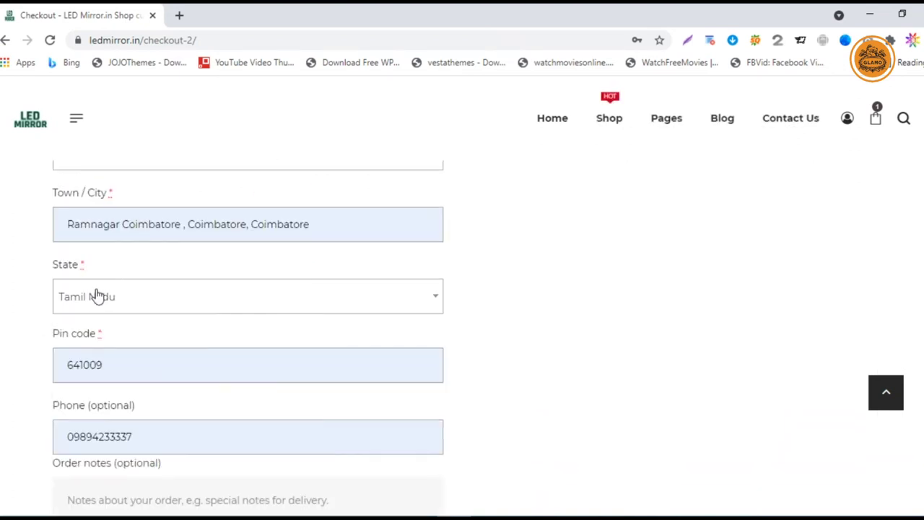
pyautogui.scroll(-2, 94, 296)
pyautogui.scroll(-3, 95, 289)
pyautogui.scroll(3, 94, 289)
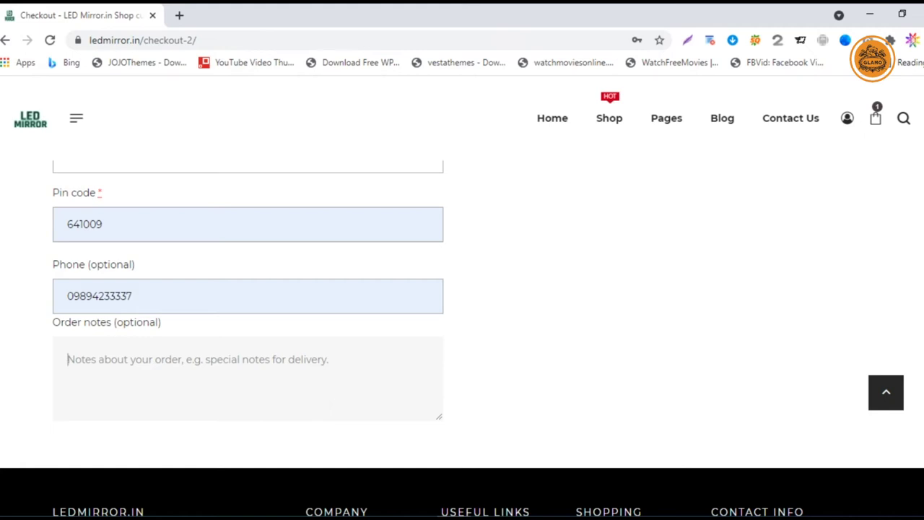
pyautogui.write('need name')
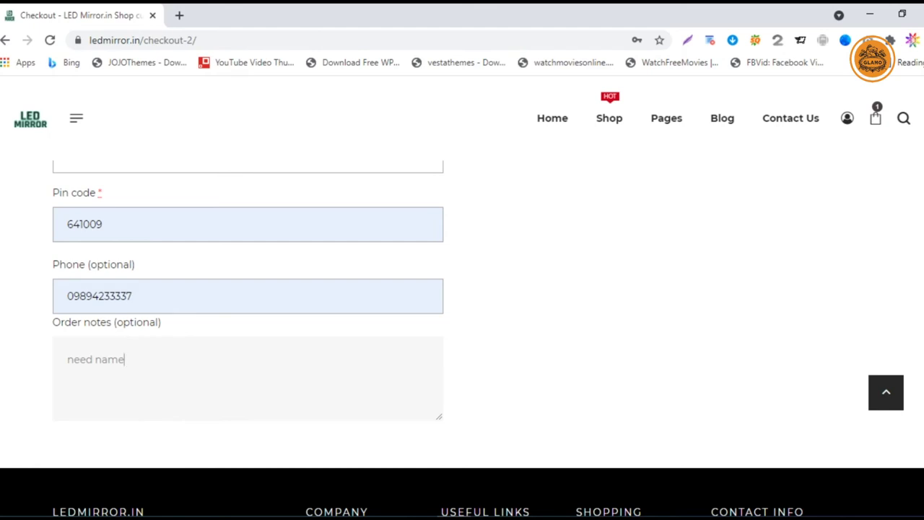
pyautogui.press('BackSpace')
pyautogui.press('BackSpace')
pyautogui.press('BackSpace')
pyautogui.press('BackSpace')
pyautogui.press('BackSpace')
pyautogui.press('BackSpace')
pyautogui.press('BackSpace')
pyautogui.press('BackSpace')
pyautogui.press('BackSpace')
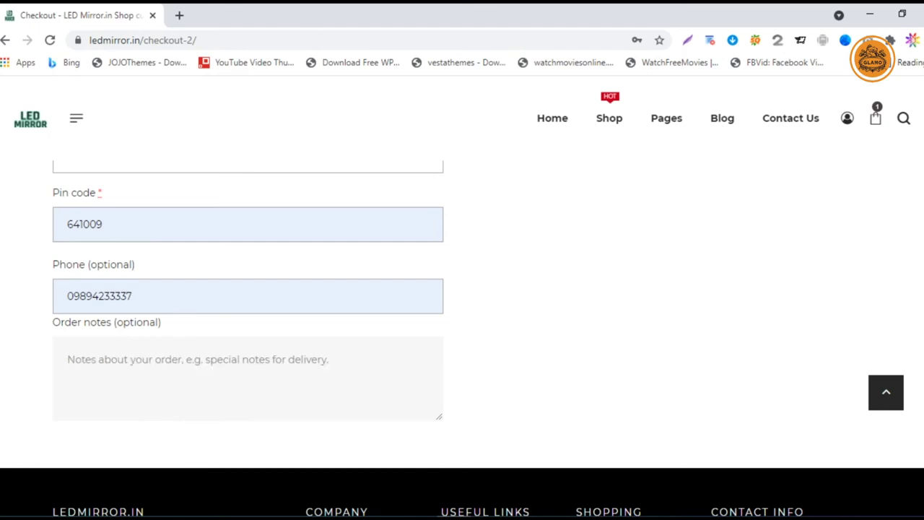
# - Check the tax number entered in the Company name field
pyautogui.scroll(10, 601, 341)
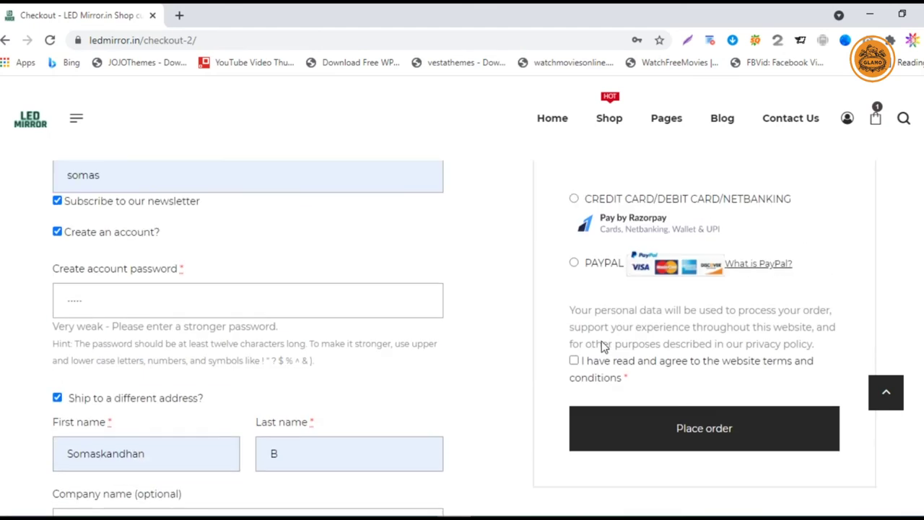
pyautogui.scroll(10, 601, 341)
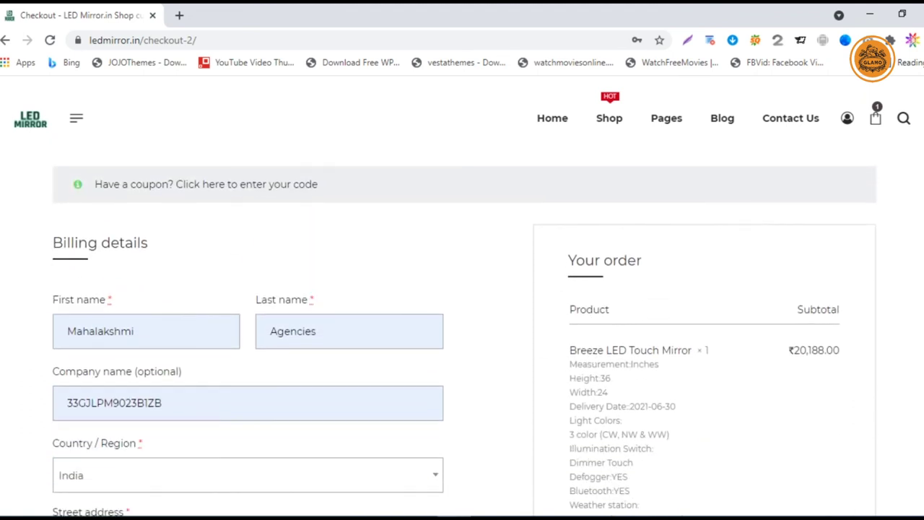
pyautogui.click(162, 402)
pyautogui.moveTo(162, 403); pyautogui.dragTo(78, 403)
pyautogui.click(3, 413)
# - Select 'Pay with UPI QR Code' as the payment method
pyautogui.scroll(-3, 650, 333)
pyautogui.scroll(-2, 649, 334)
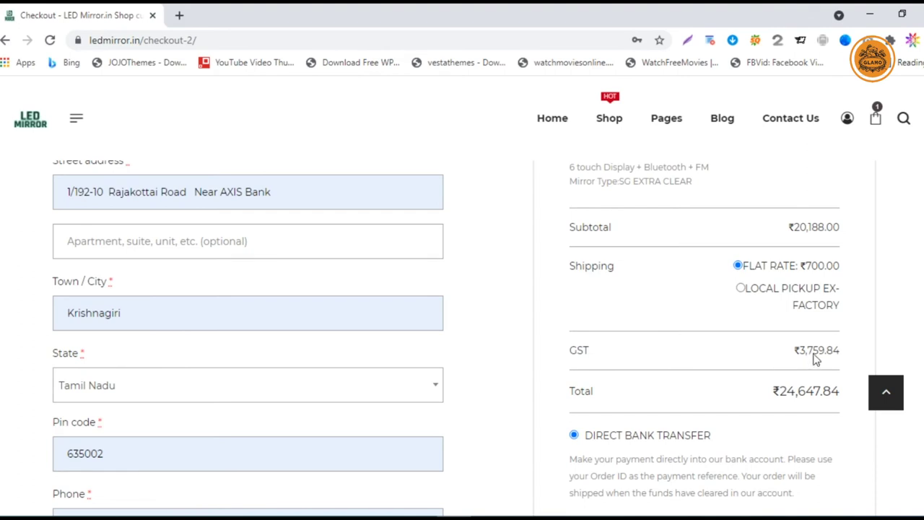
pyautogui.scroll(-1, 726, 371)
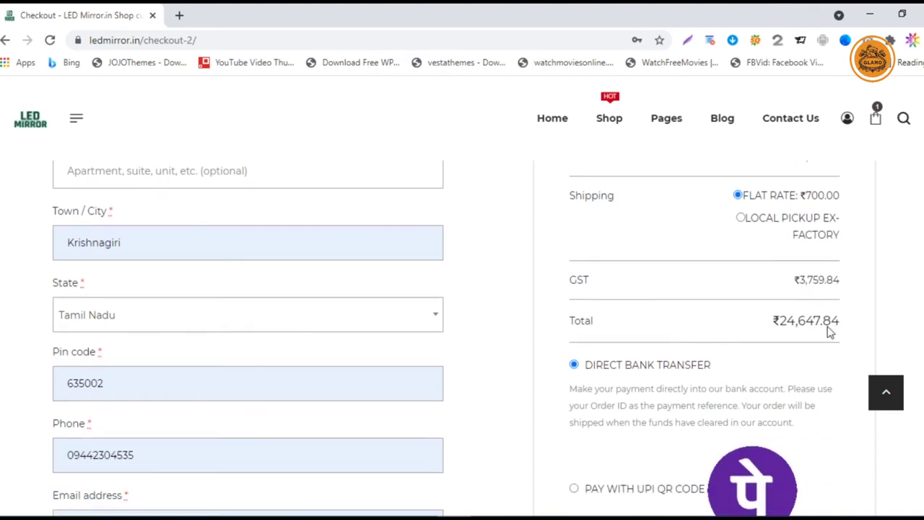
pyautogui.scroll(-1, 787, 361)
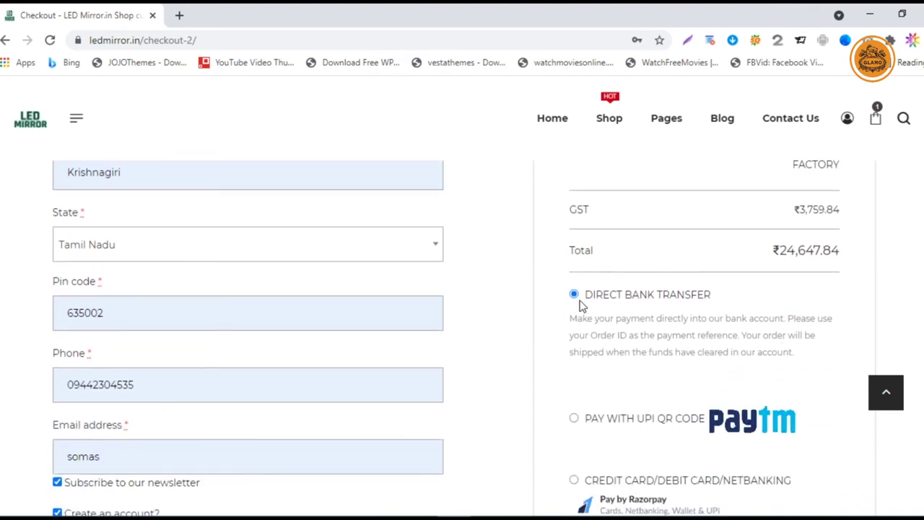
pyautogui.click(574, 419)
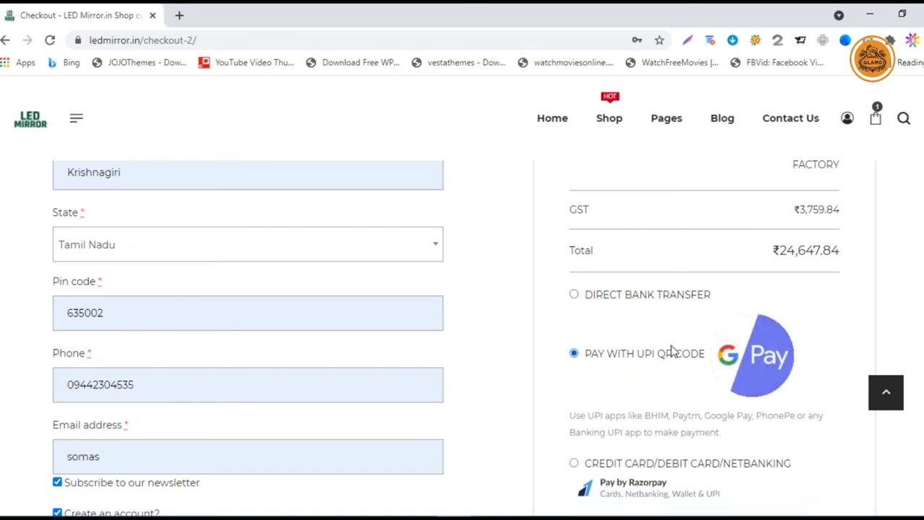
# - Try the Razorpay card/netbanking, PayPal and UPI QR Code payment options
pyautogui.scroll(-1, 649, 381)
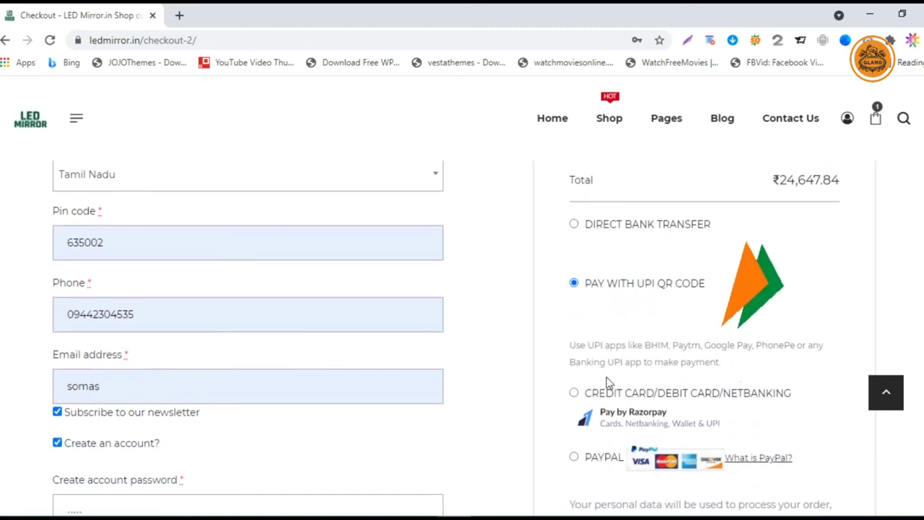
pyautogui.click(574, 395)
pyautogui.scroll(-1, 629, 381)
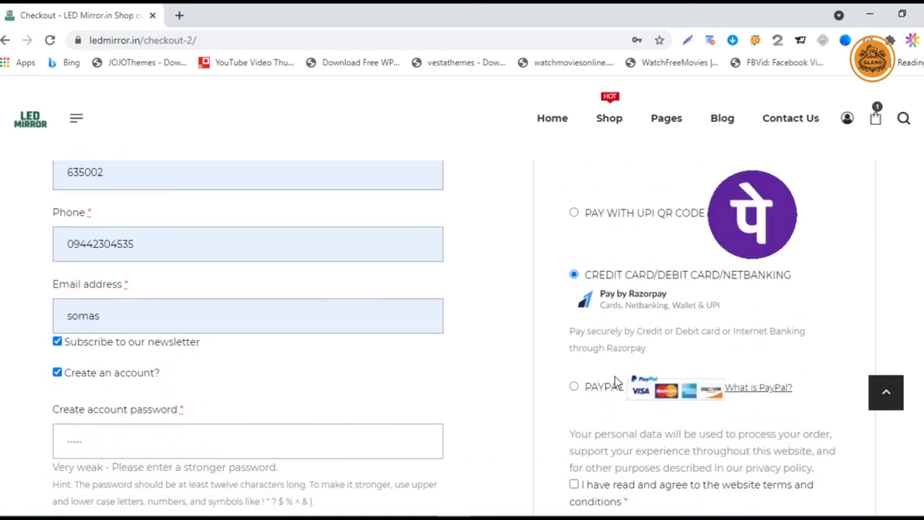
pyautogui.click(574, 388)
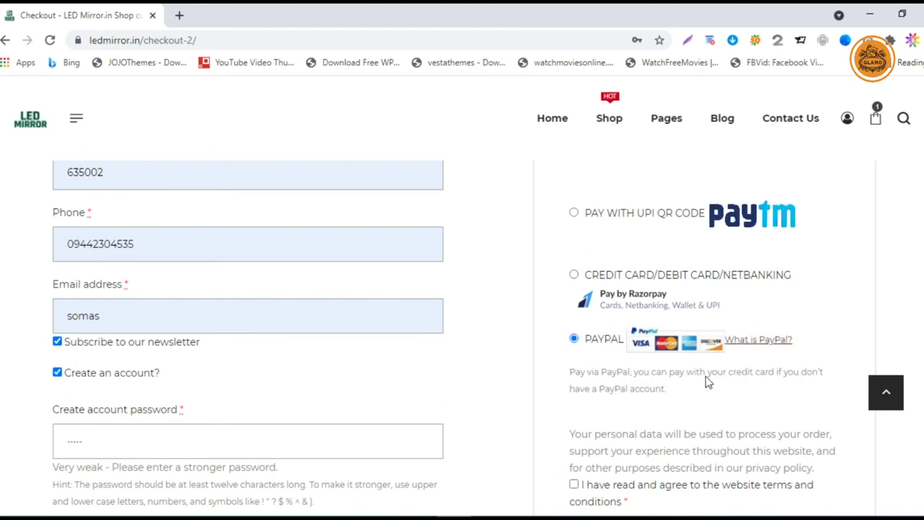
pyautogui.scroll(2, 675, 385)
pyautogui.click(574, 353)
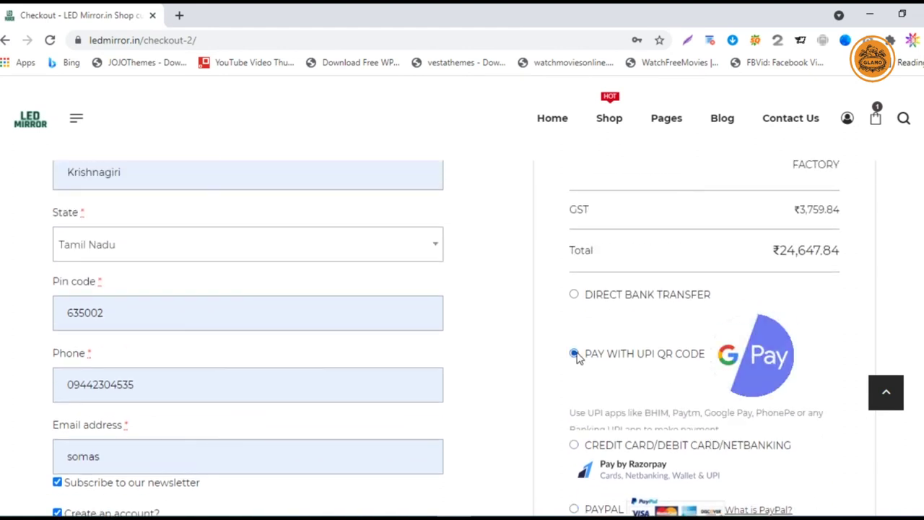
pyautogui.scroll(-3, 721, 378)
pyautogui.scroll(-2, 686, 370)
pyautogui.scroll(2, 640, 361)
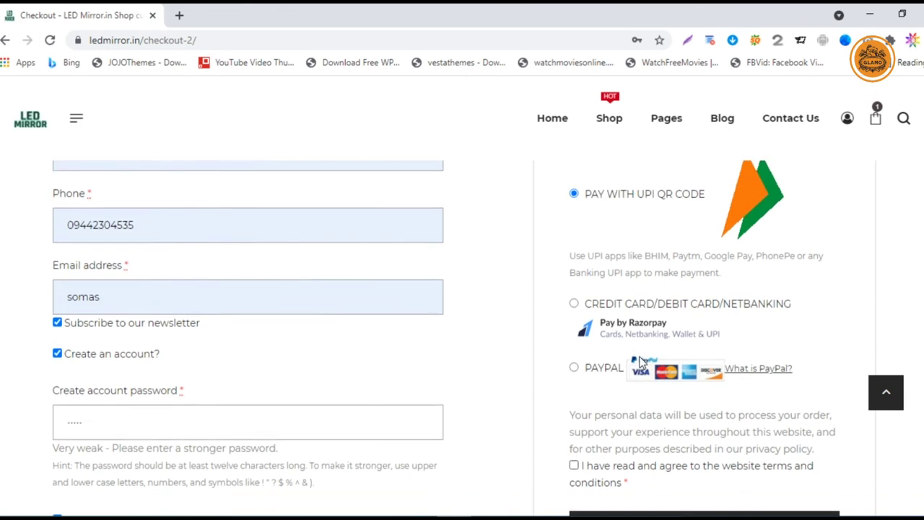
pyautogui.scroll(-2, 607, 355)
pyautogui.scroll(2, 606, 350)
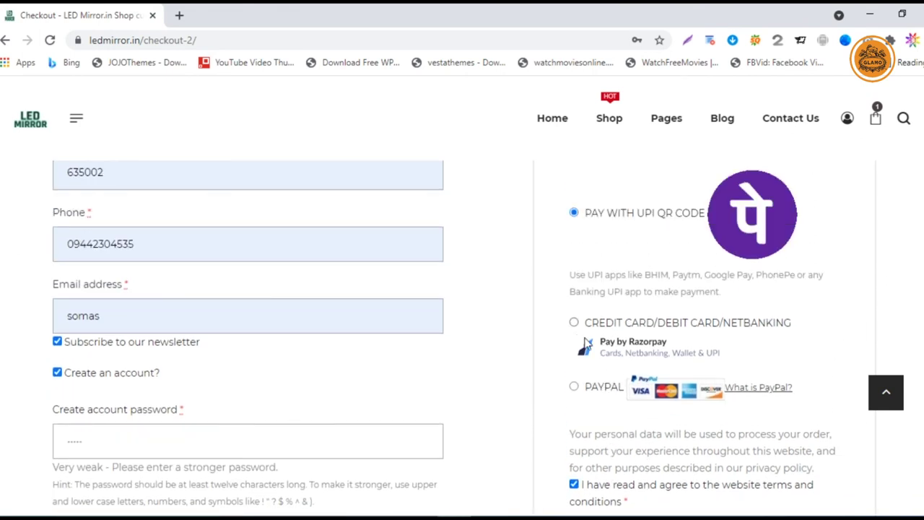
# - Choose Credit Card/Debit Card/NetBanking via Razorpay and place the order
pyautogui.click(574, 325)
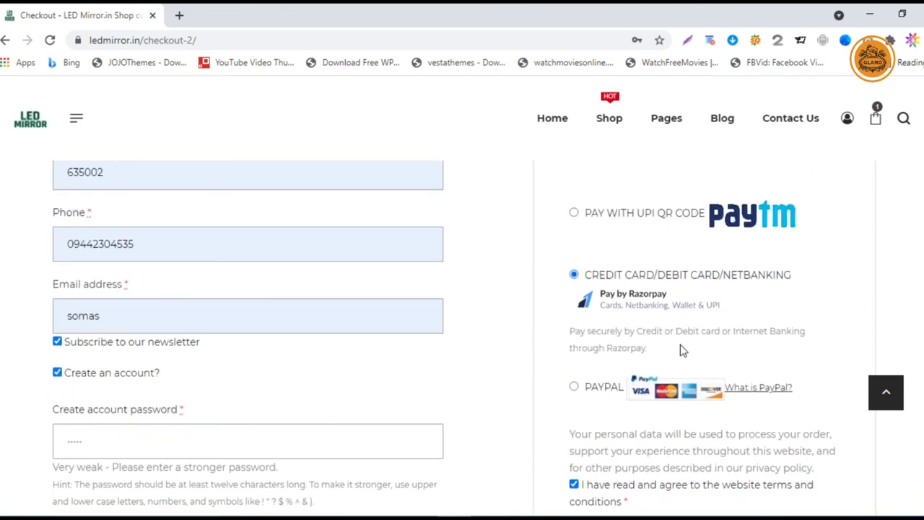
pyautogui.scroll(2, 680, 347)
pyautogui.scroll(-2, 686, 368)
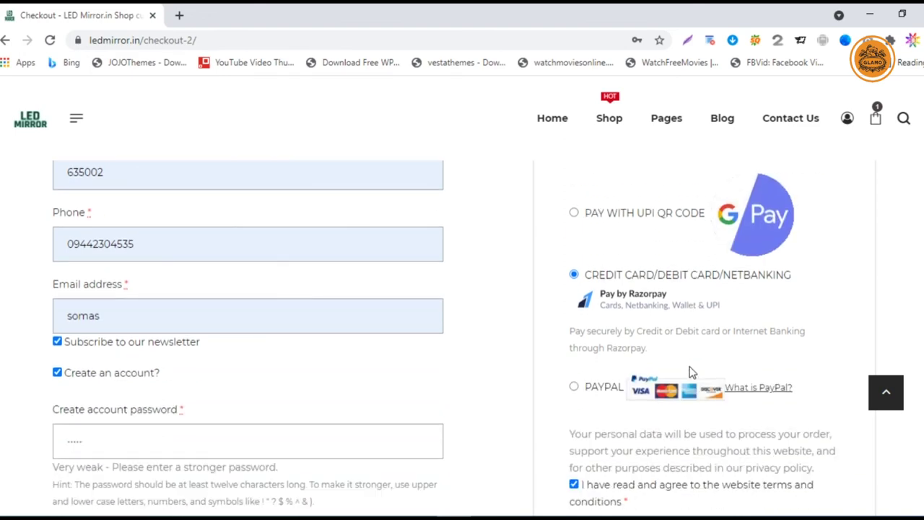
pyautogui.scroll(-2, 684, 422)
pyautogui.click(684, 417)
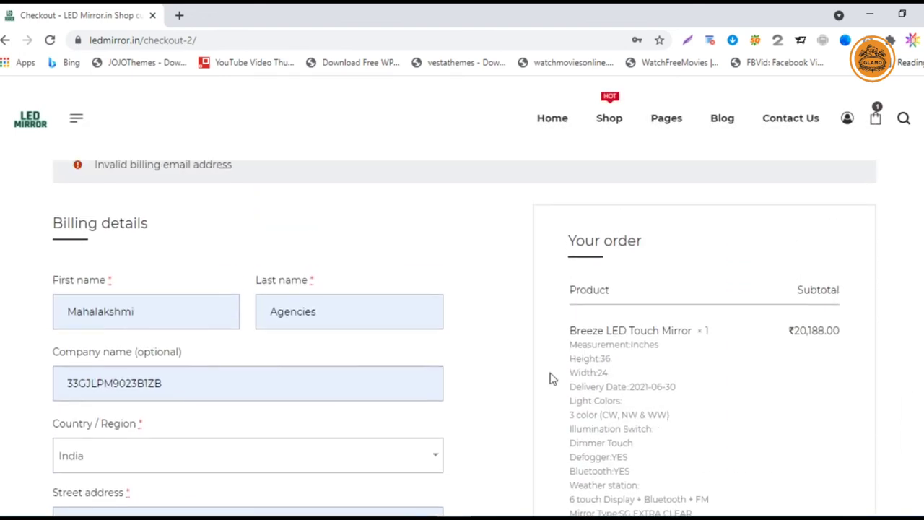
# - Fill the billing email from a saved login, then retype its username part
pyautogui.scroll(-8, 347, 333)
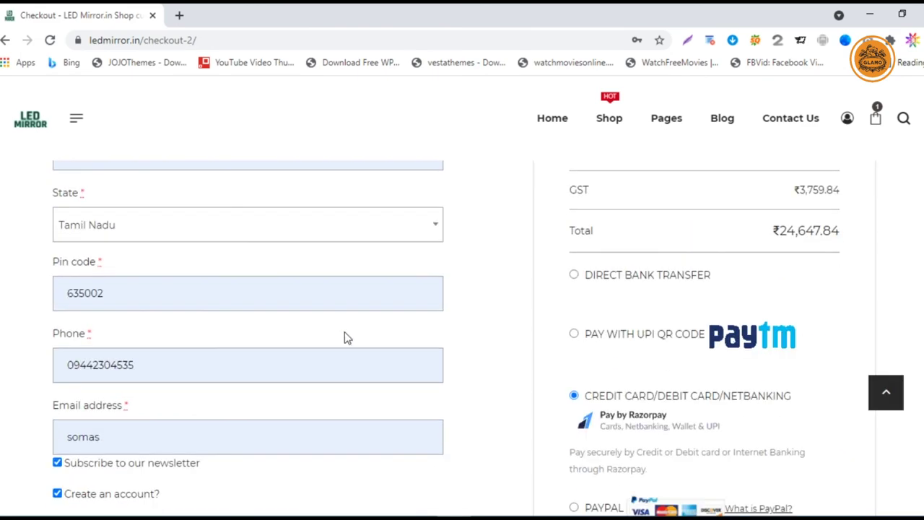
pyautogui.click(241, 307)
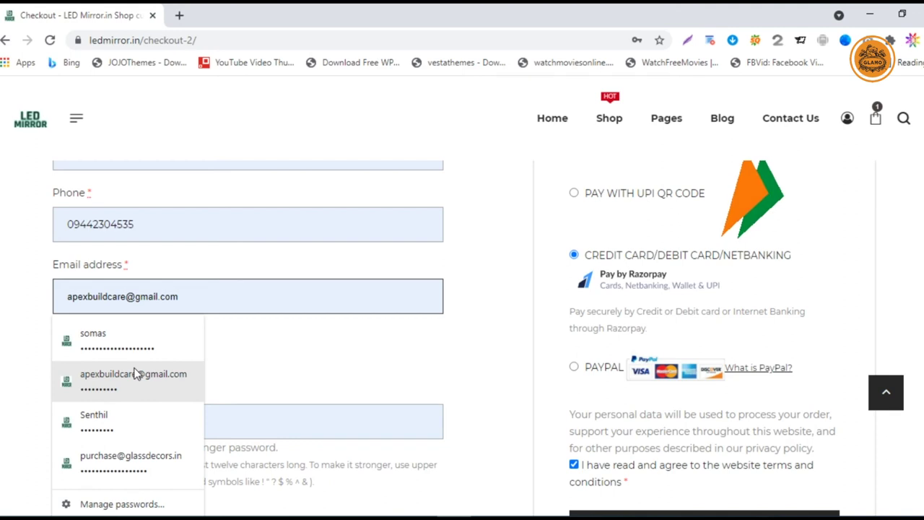
pyautogui.click(152, 385)
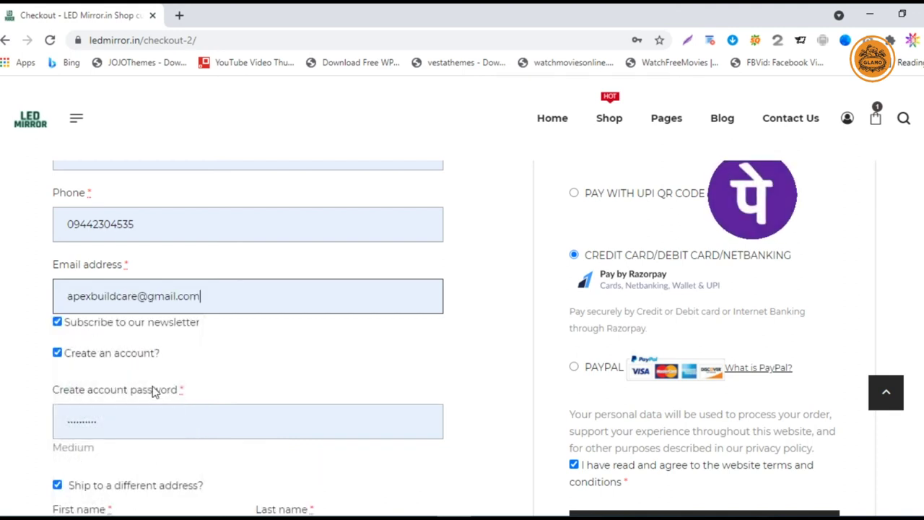
pyautogui.click(422, 364)
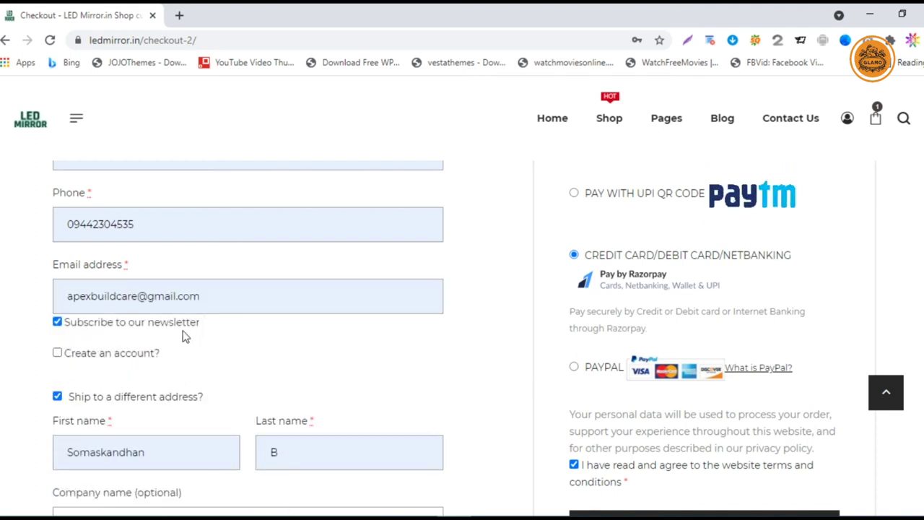
pyautogui.click(143, 296)
pyautogui.moveTo(138, 296); pyautogui.dragTo(20, 304)
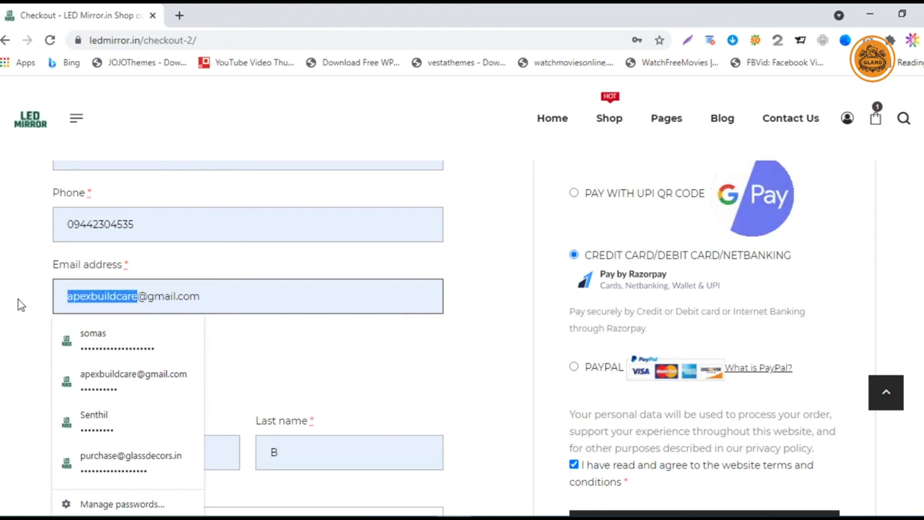
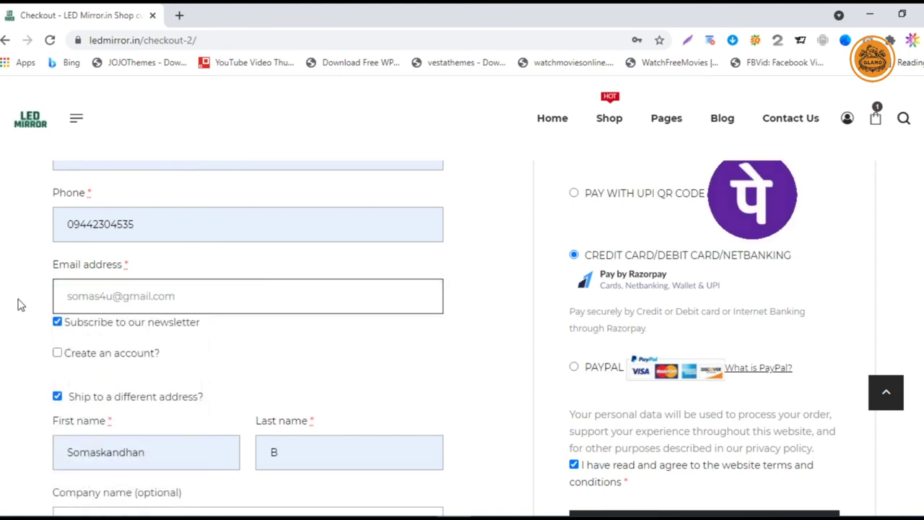
# - Untick Create an account, the newsletter subscription and Ship to a different address
pyautogui.click(347, 358)
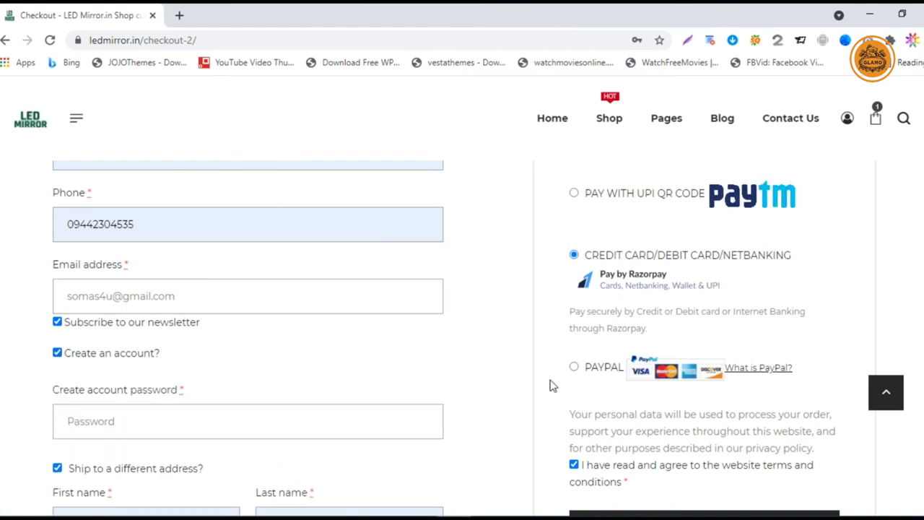
pyautogui.click(57, 353)
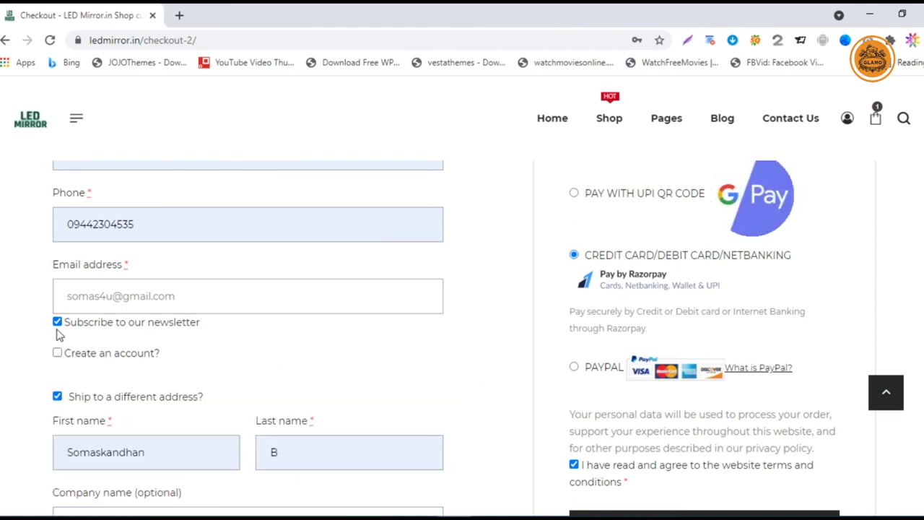
pyautogui.click(57, 322)
pyautogui.click(57, 396)
pyautogui.scroll(-3, 553, 411)
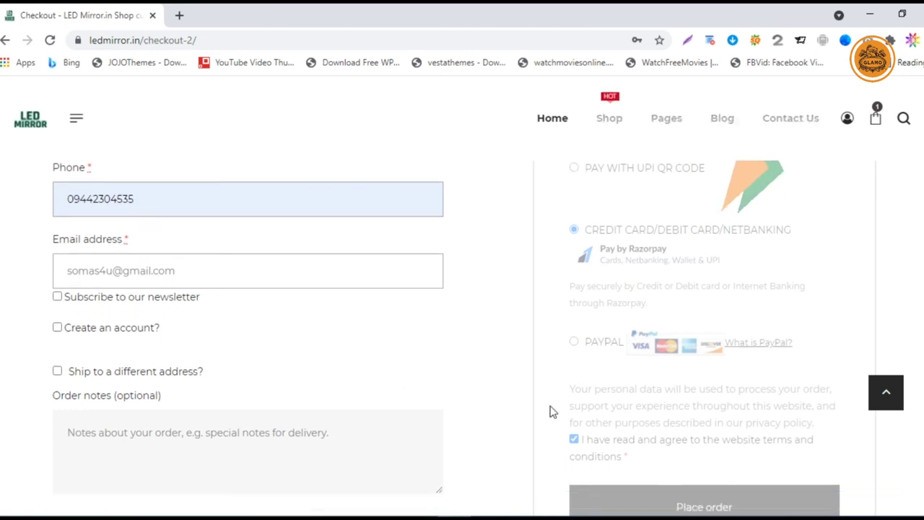
pyautogui.scroll(1, 577, 411)
pyautogui.scroll(4, 589, 325)
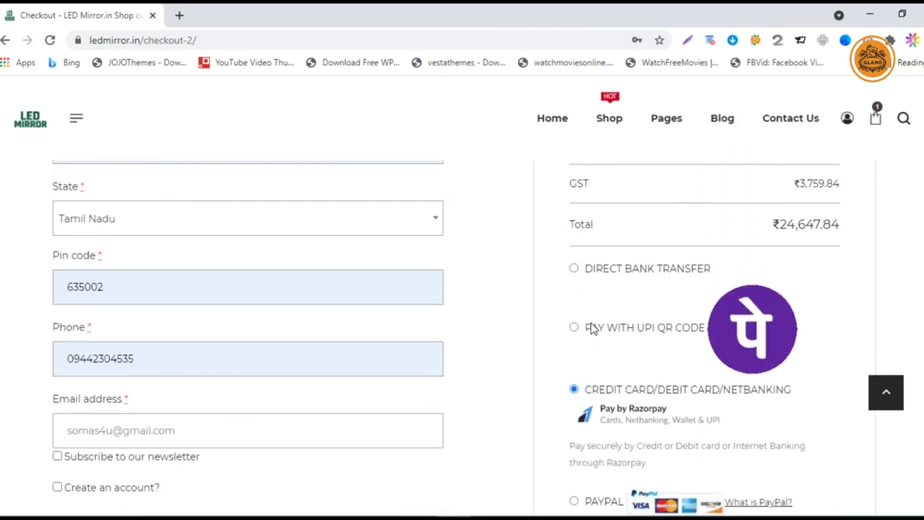
pyautogui.scroll(-3, 686, 423)
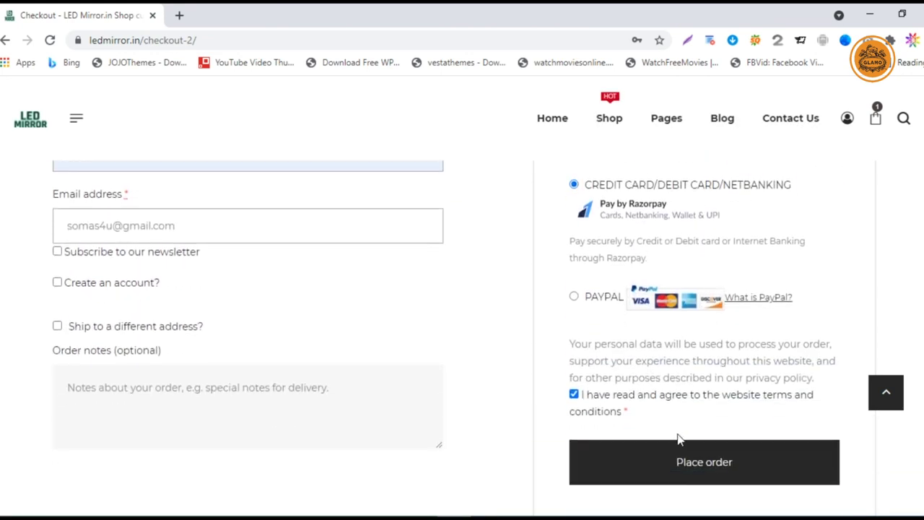
# - Place the order to open the ₹24,647.84 Razorpay payment
pyautogui.click(672, 459)
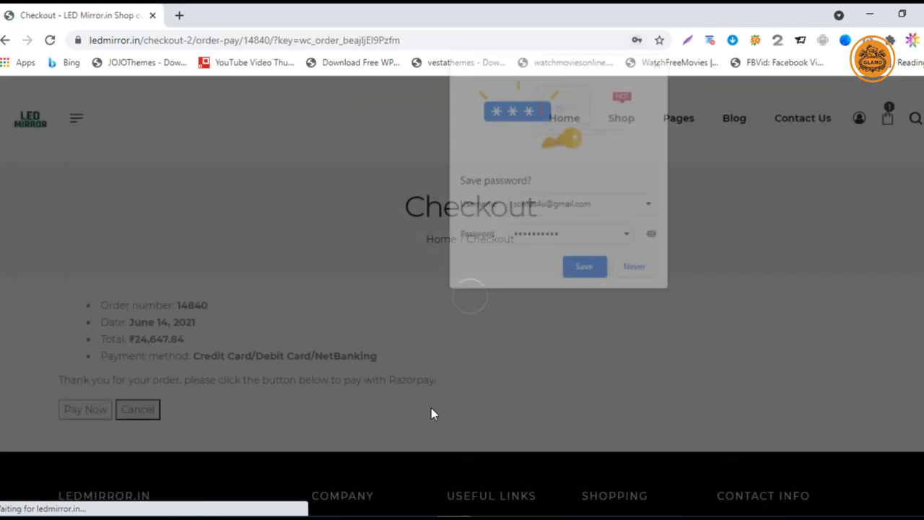
# - Decline saving the password and preview Razorpay's Card option before returning
pyautogui.click(637, 273)
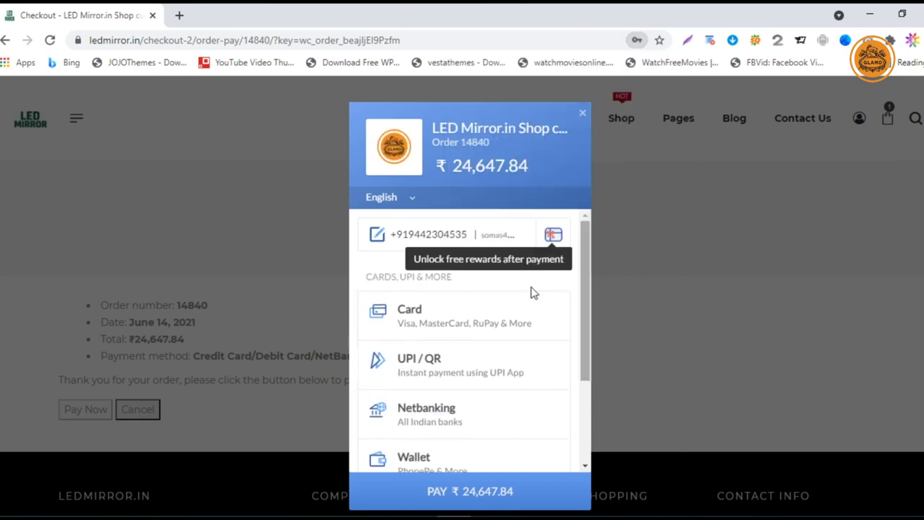
pyautogui.click(483, 334)
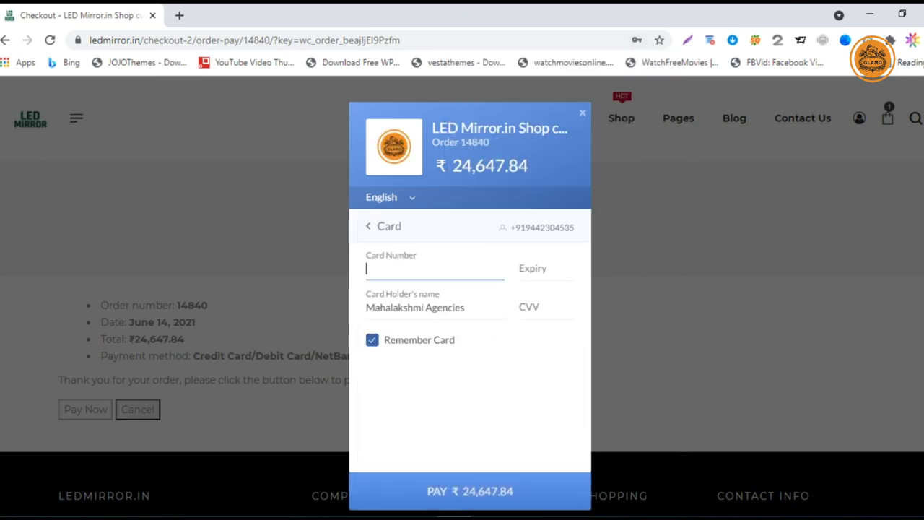
pyautogui.click(375, 230)
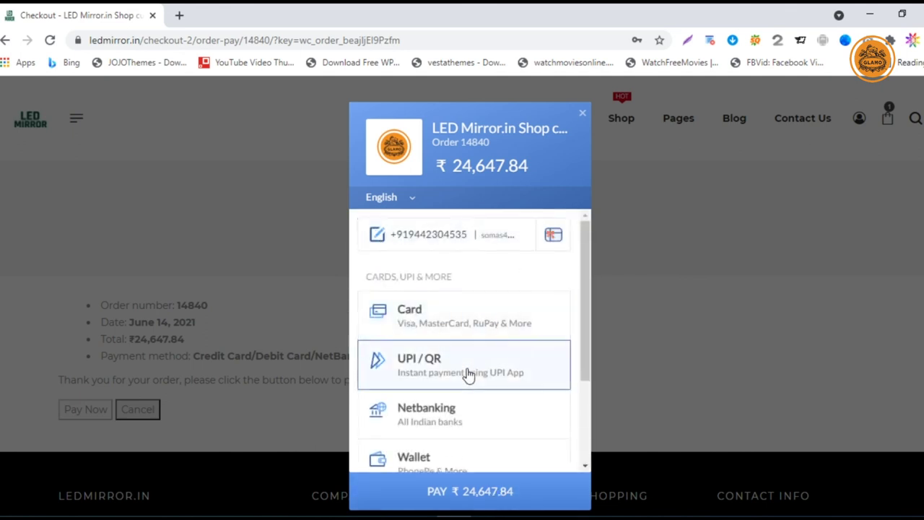
# - Display the UPI QR code in Razorpay, keeping the payment instead of cancelling
pyautogui.click(468, 374)
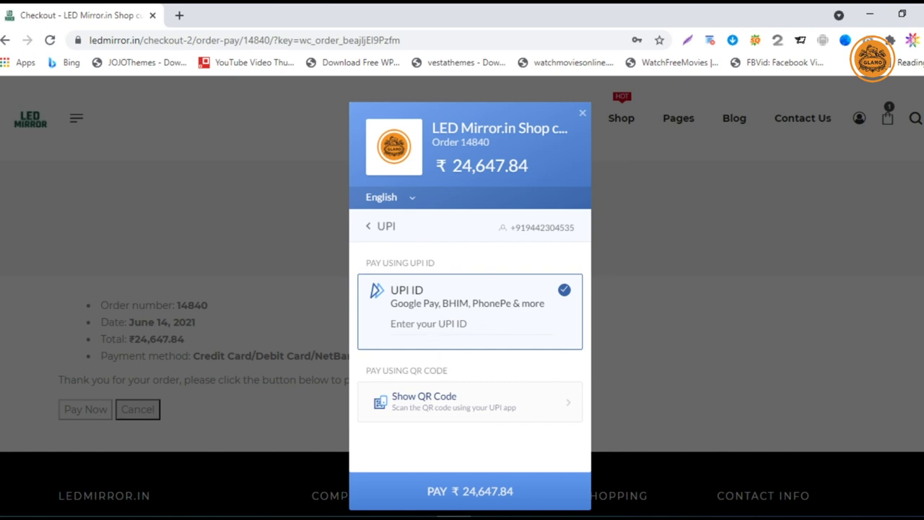
pyautogui.click(477, 422)
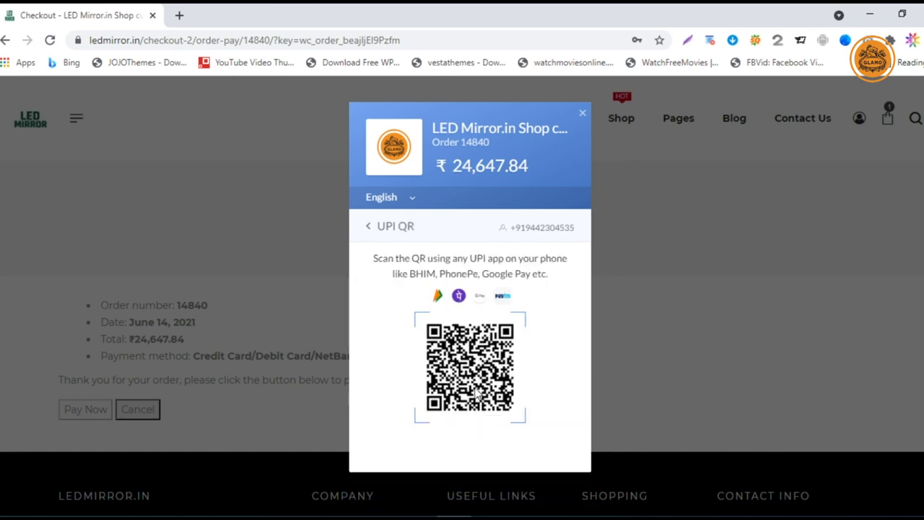
pyautogui.click(371, 228)
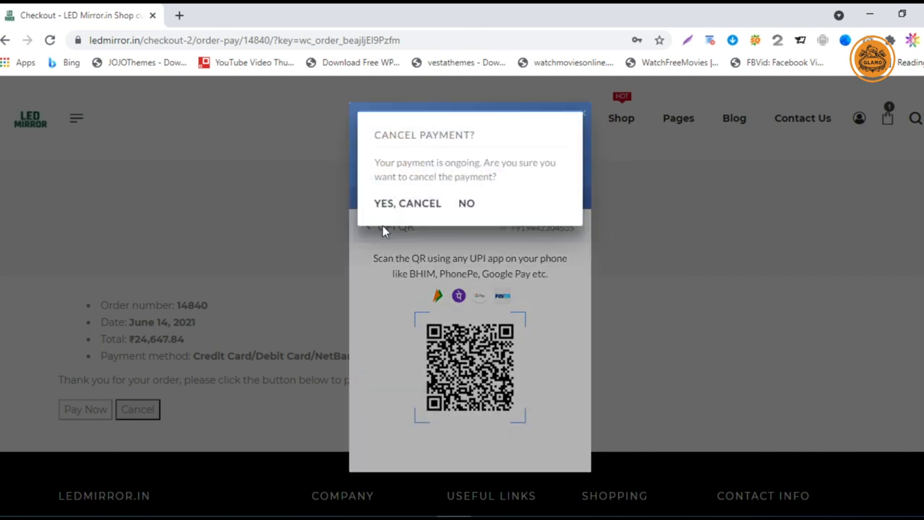
pyautogui.click(462, 211)
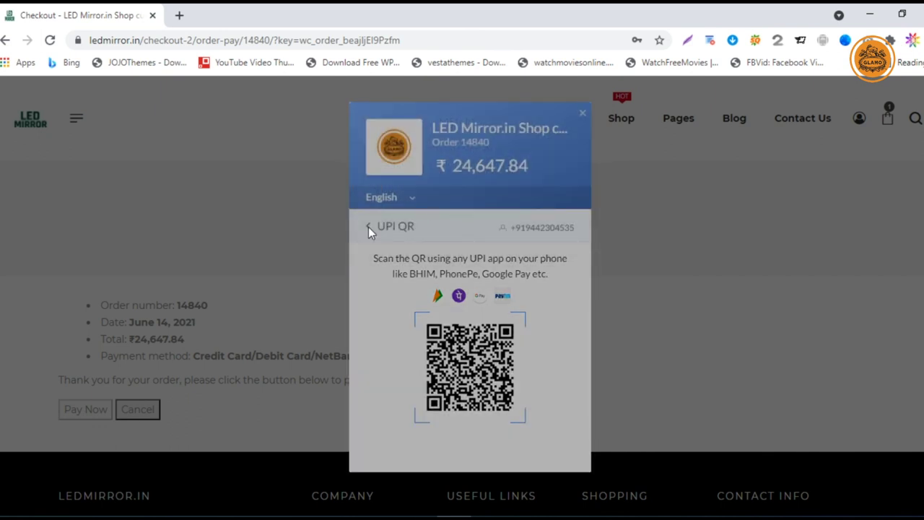